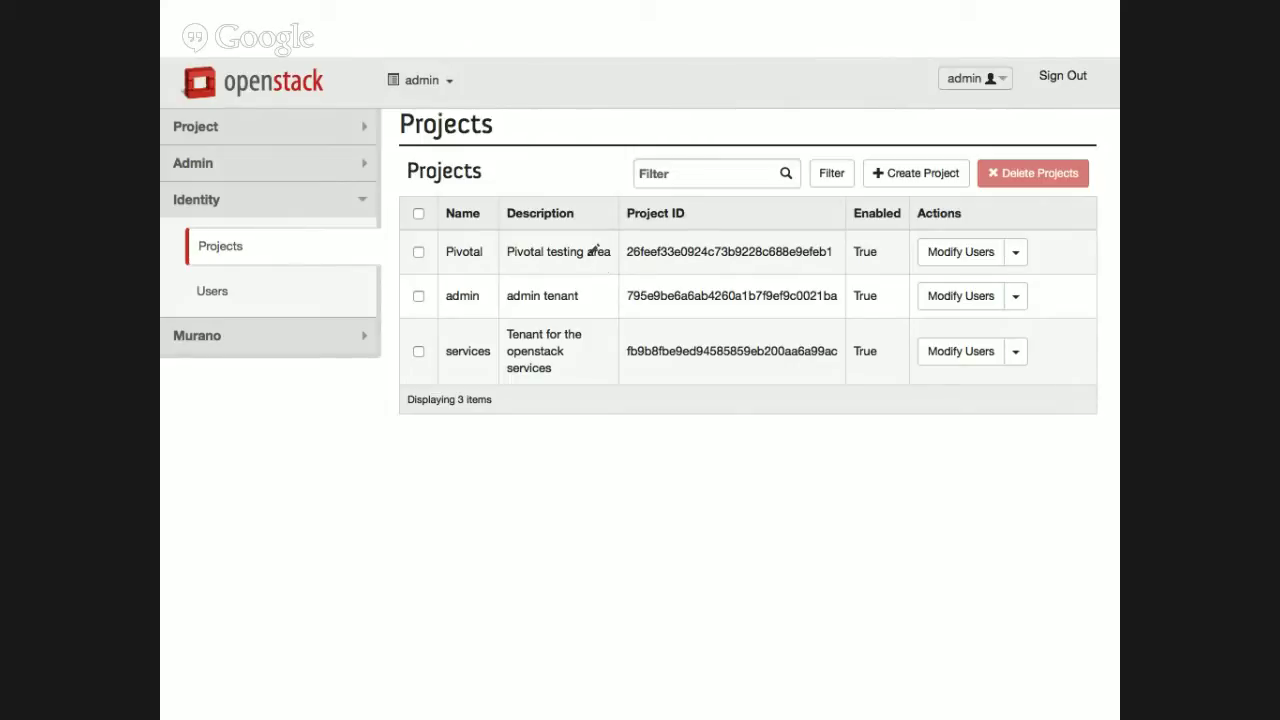
Open the Create Project dialog from the Identity projects list.
left_click(929, 176)
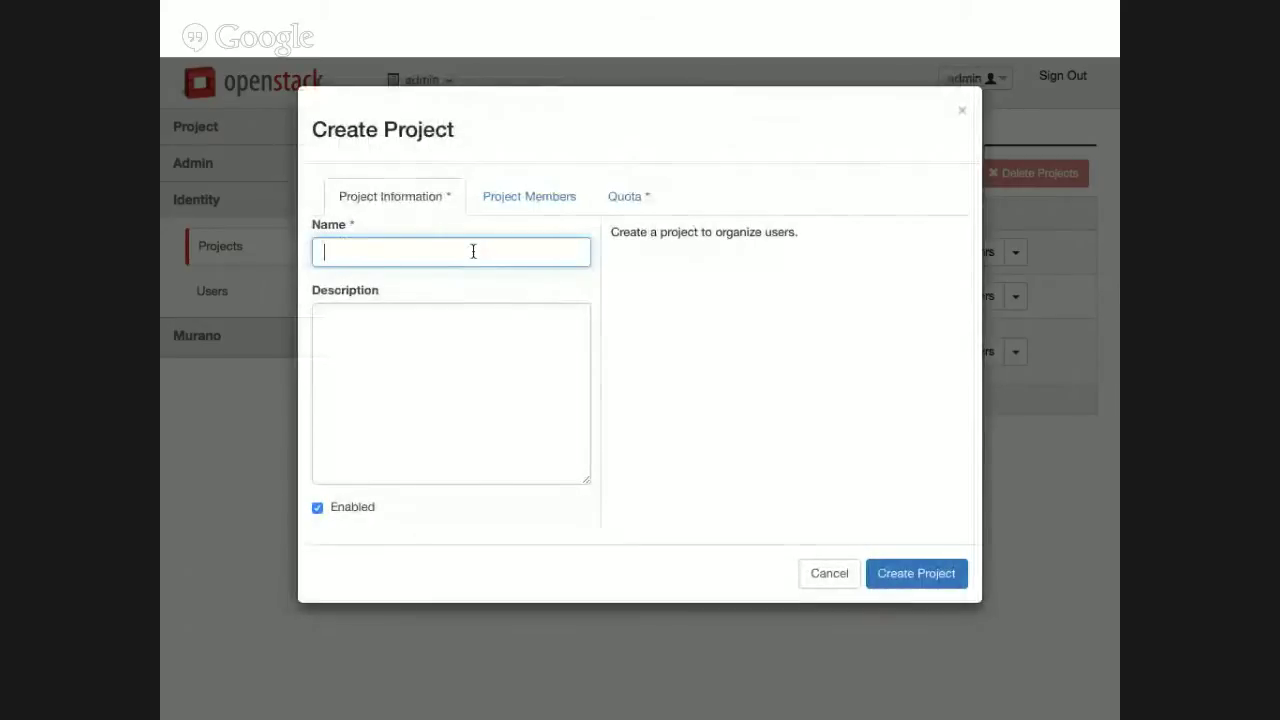
Name the new project 'Nova lug' with description 'Test fr today'.
type("Nova lug")
left_click(429, 325)
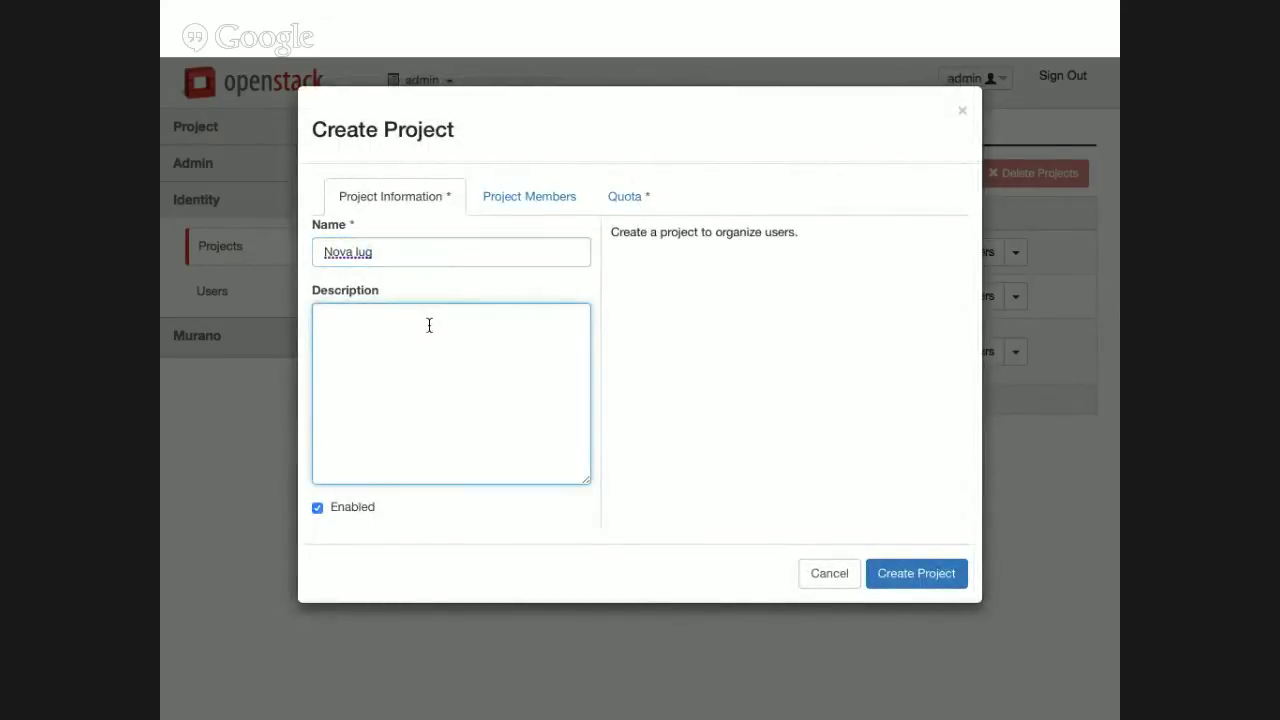
type("Test fr today")
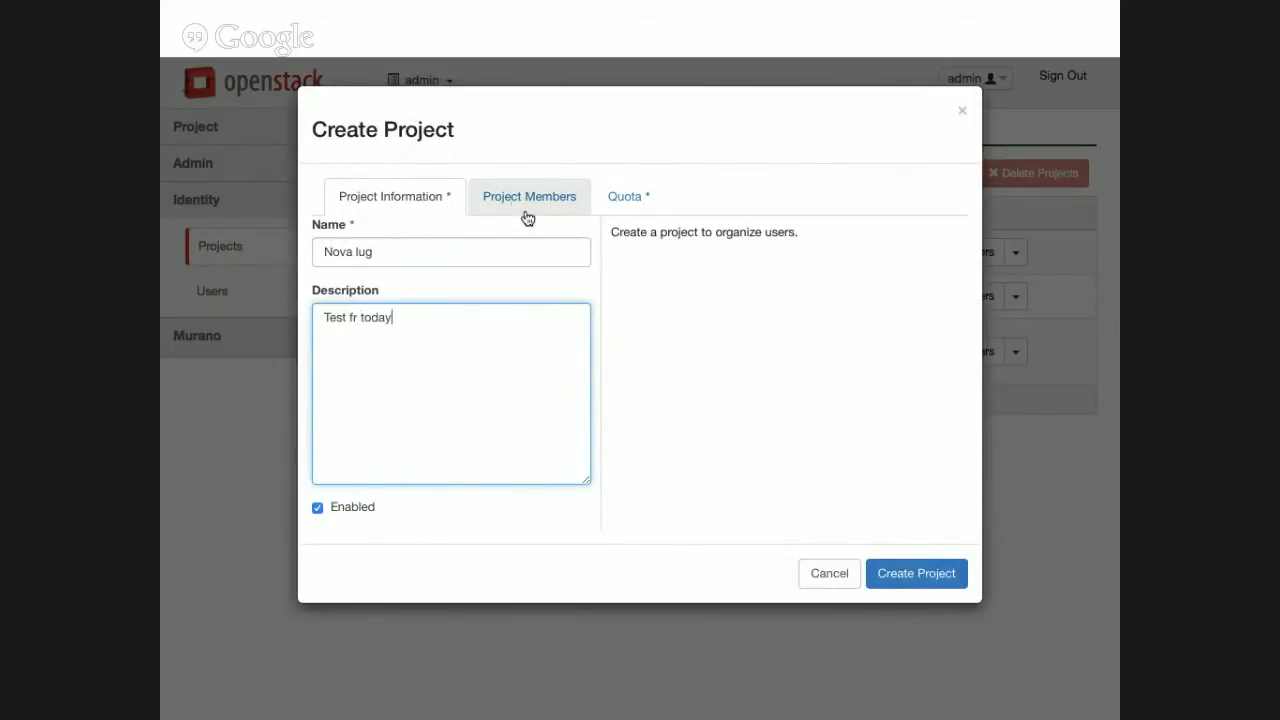
Add a personal account, cinder, glance, heat-cfn, heat, admin, nova, murano, swift and neutron as members.
left_click(517, 200)
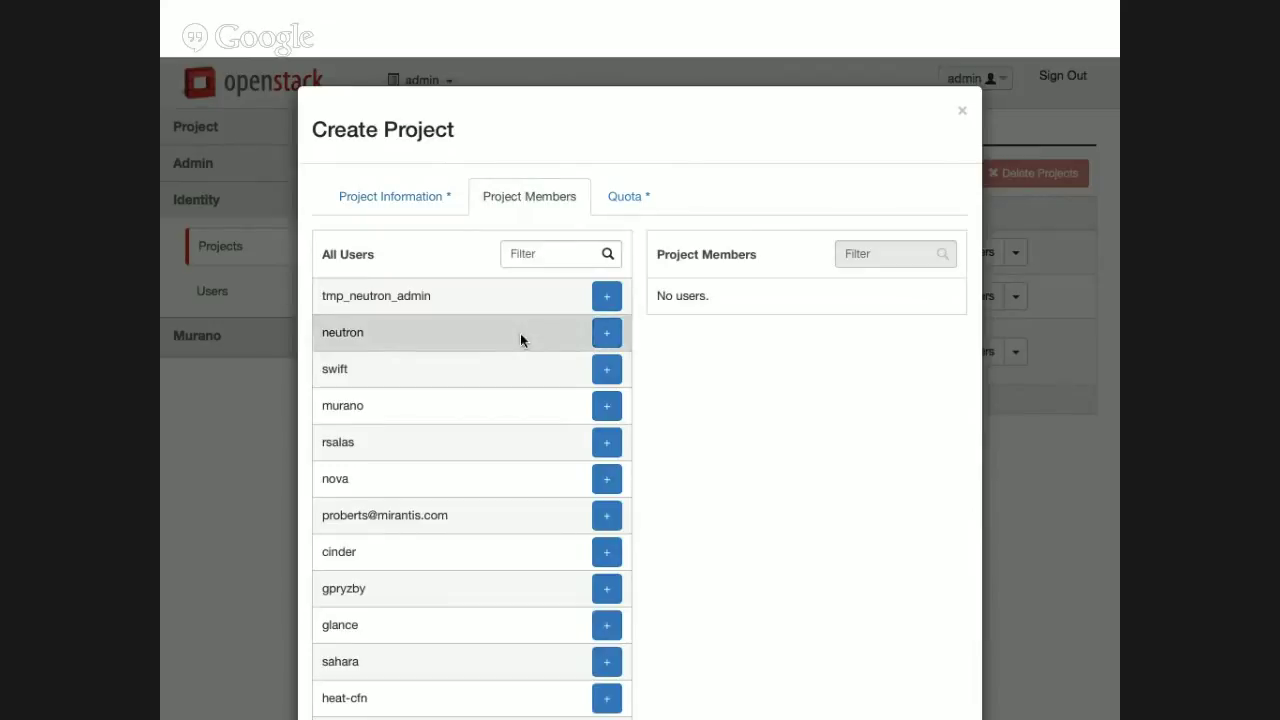
scroll(520, 335, "down", 2)
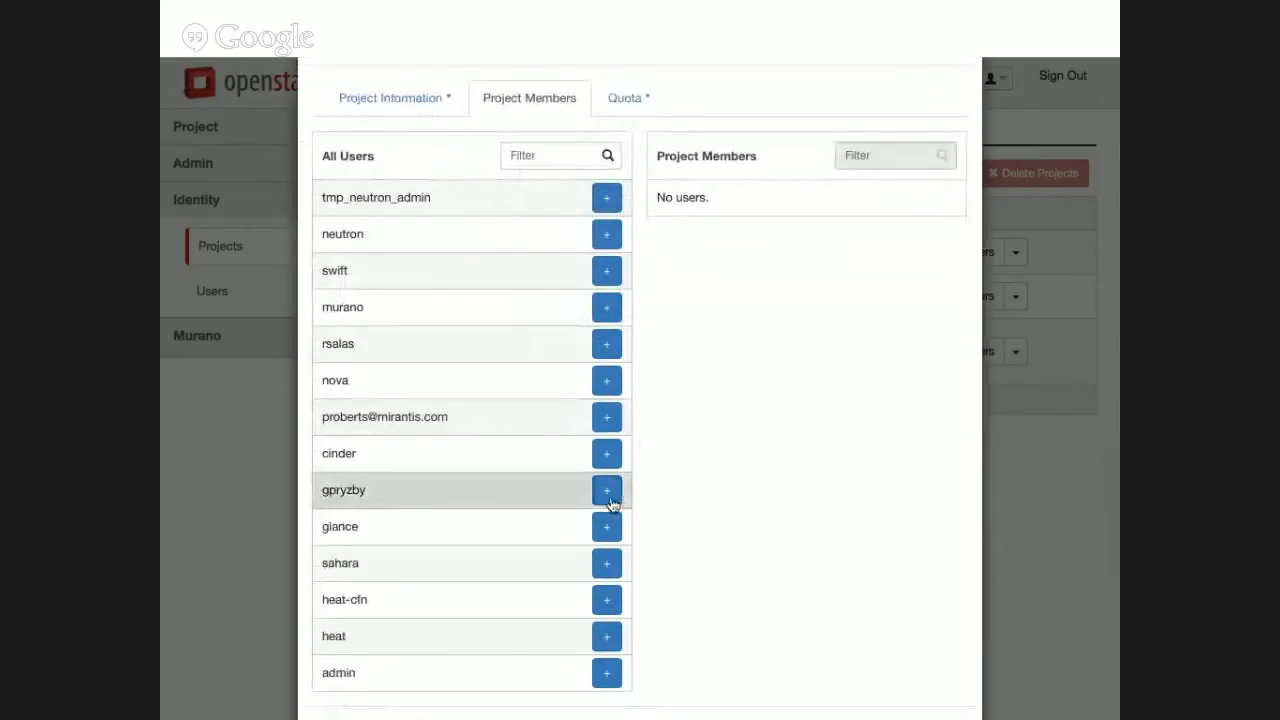
left_click(609, 497)
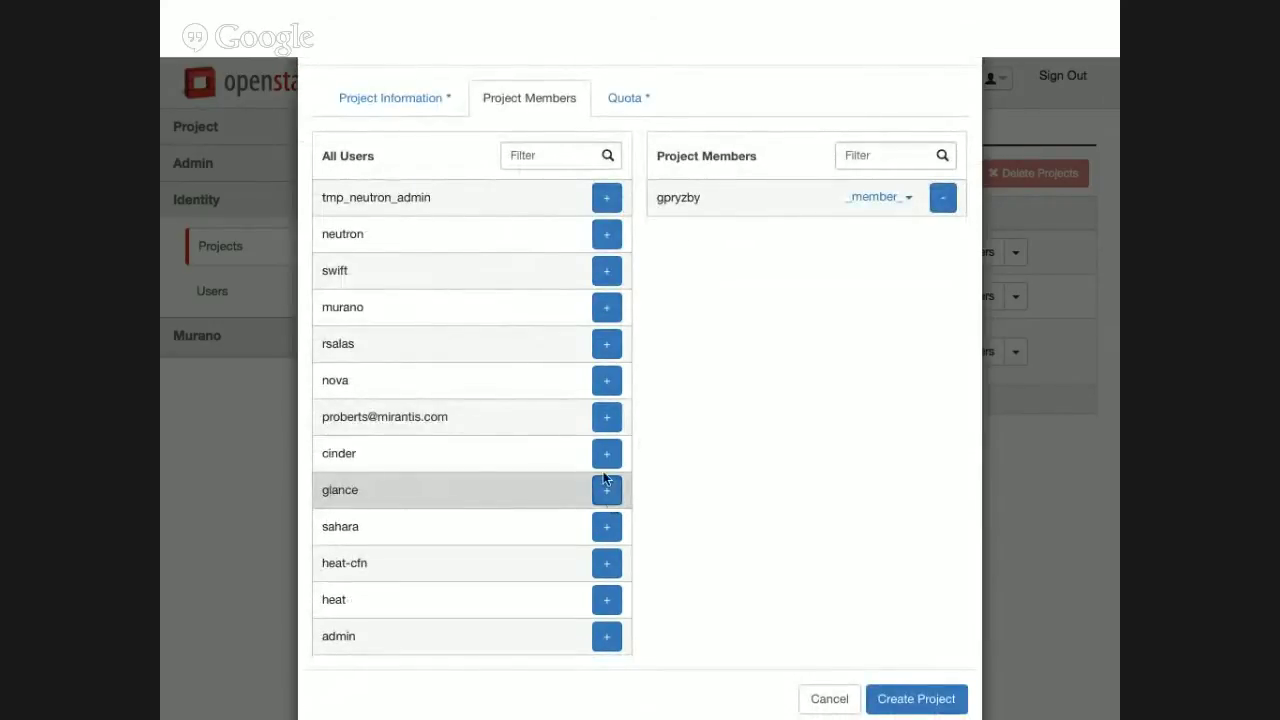
left_click(605, 468)
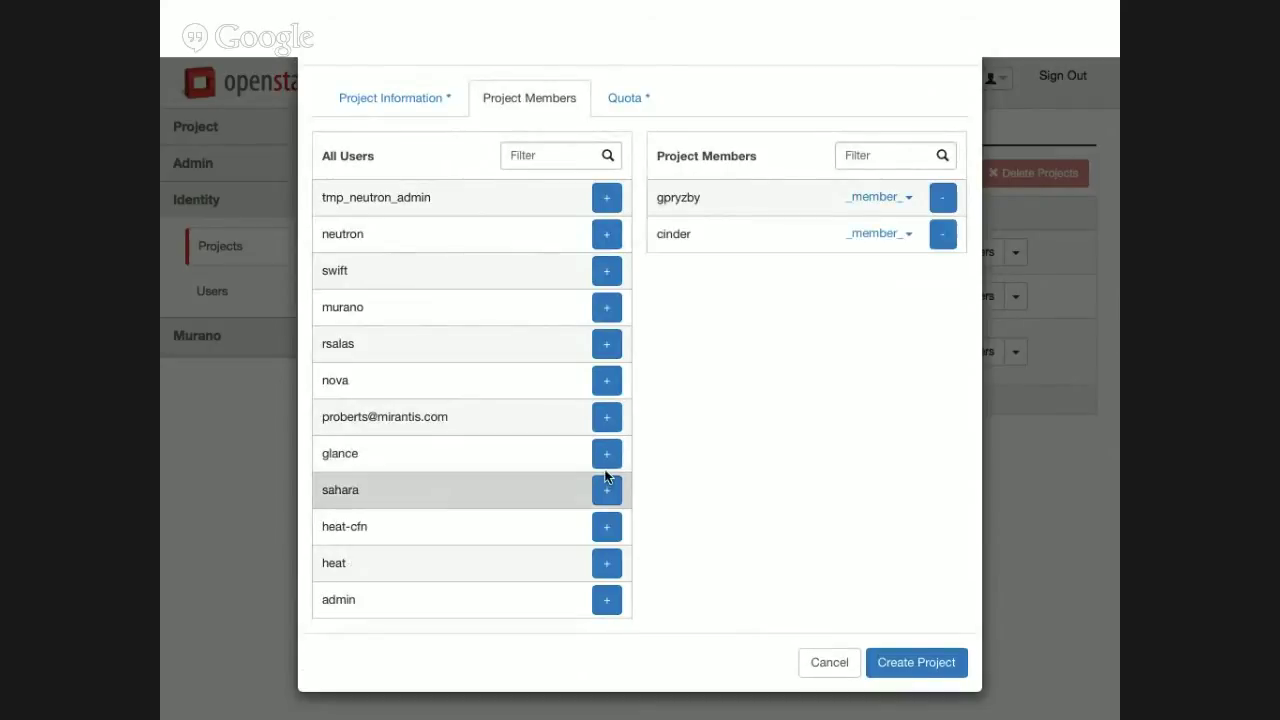
left_click(605, 468)
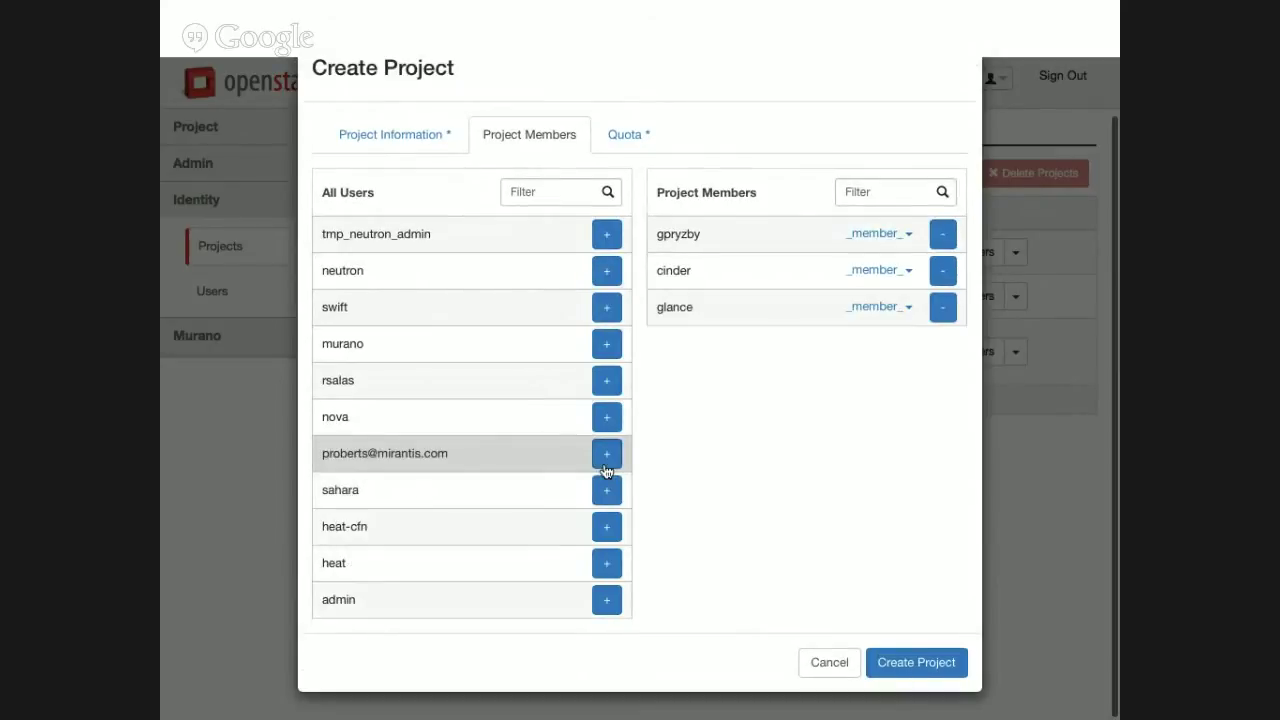
left_click(607, 526)
left_click(607, 562)
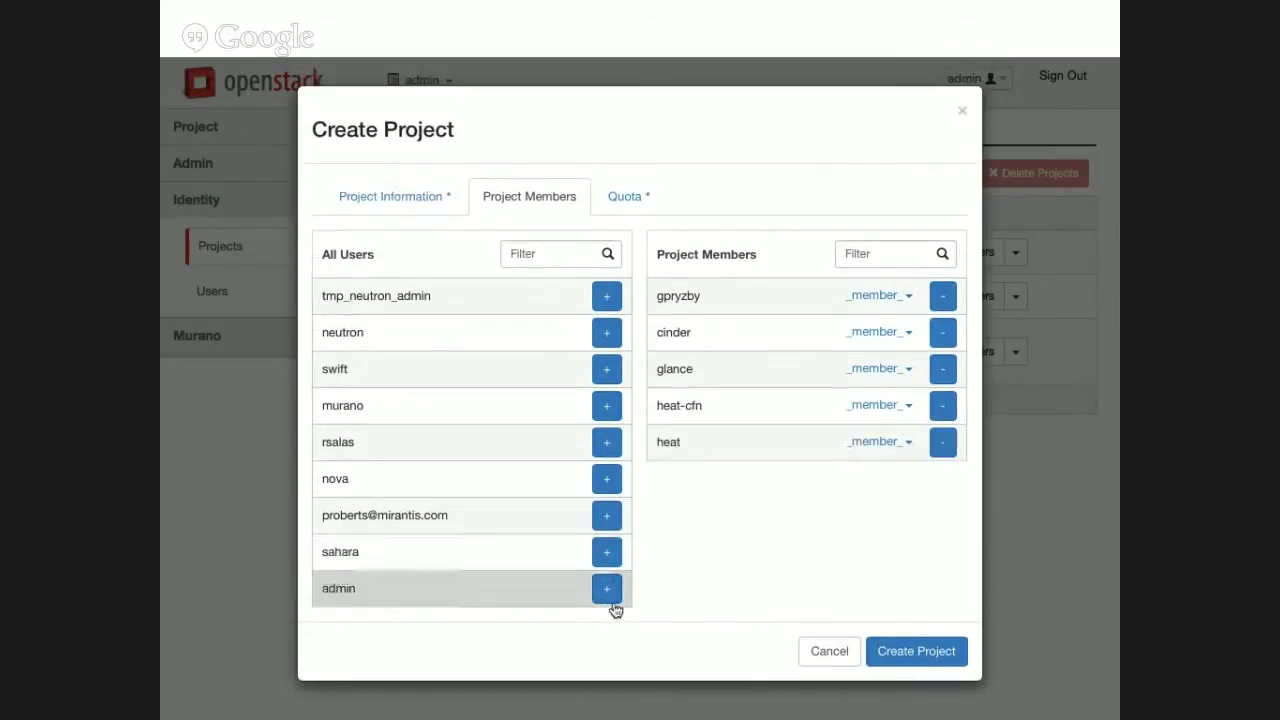
left_click(607, 592)
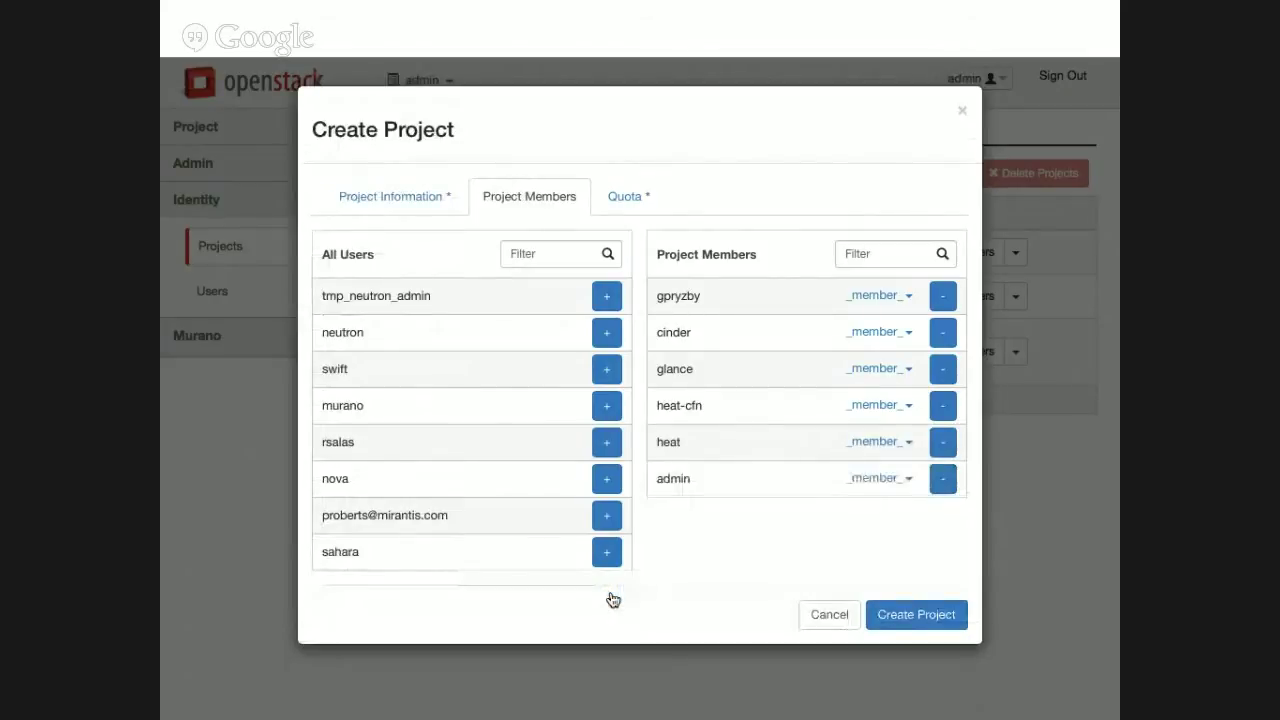
left_click(607, 480)
left_click(606, 405)
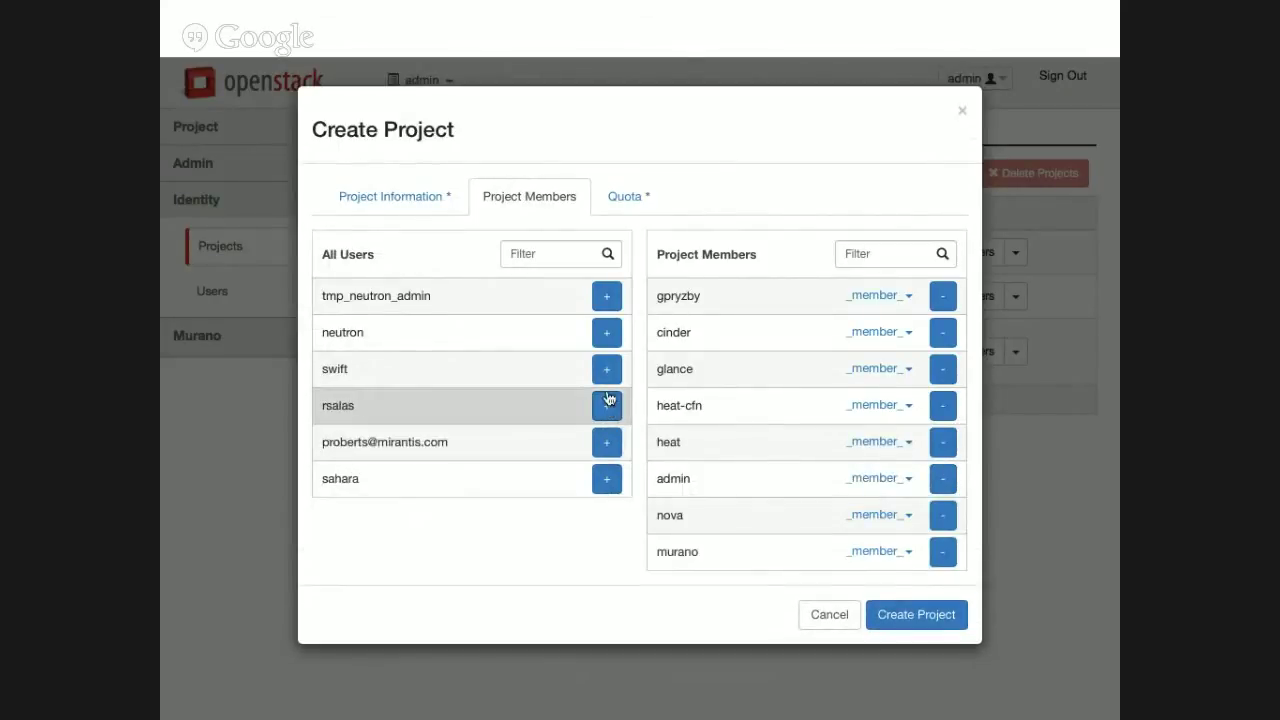
left_click(607, 370)
left_click(606, 346)
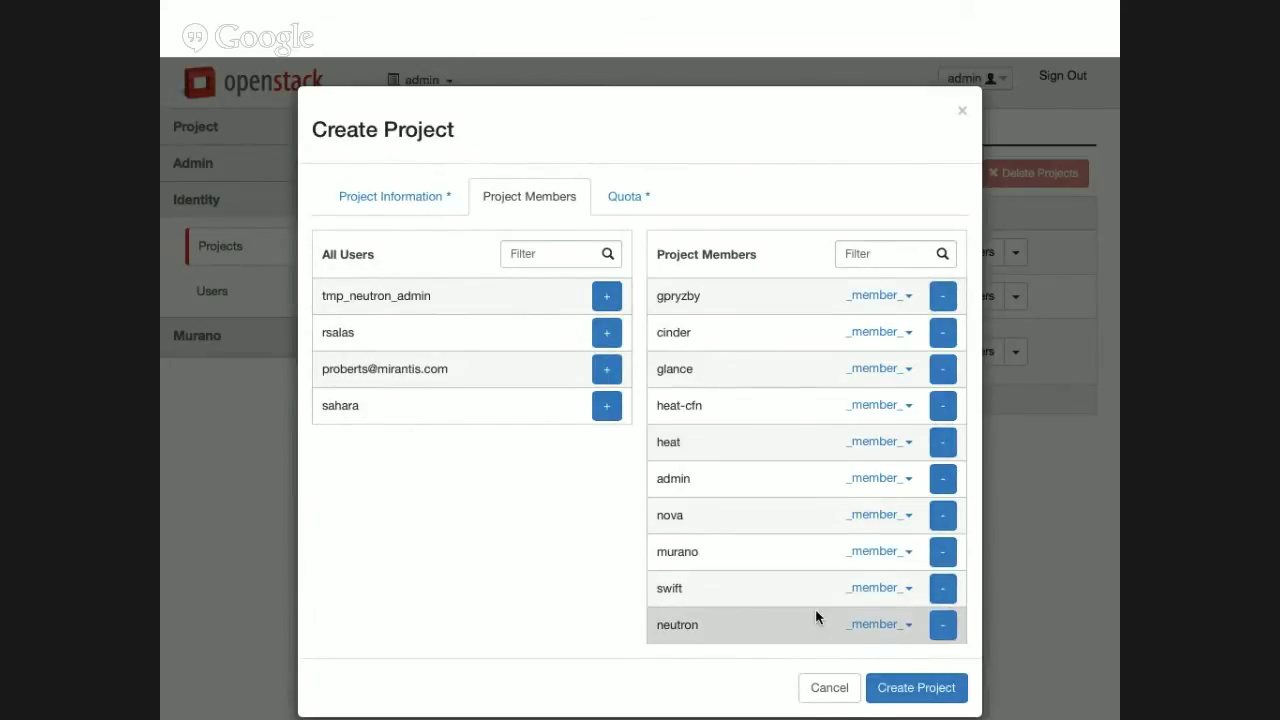
Review the default quota limits and create the Nova lug project.
left_click(621, 200)
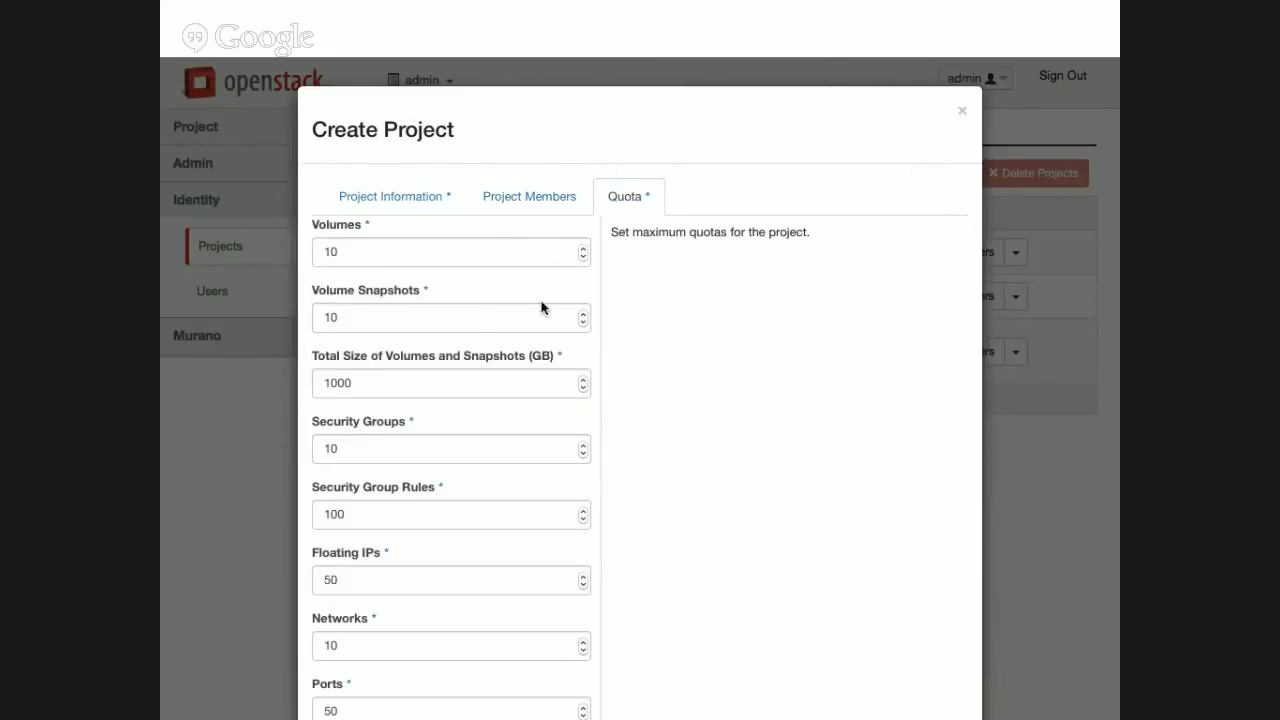
scroll(541, 307, "down", 1)
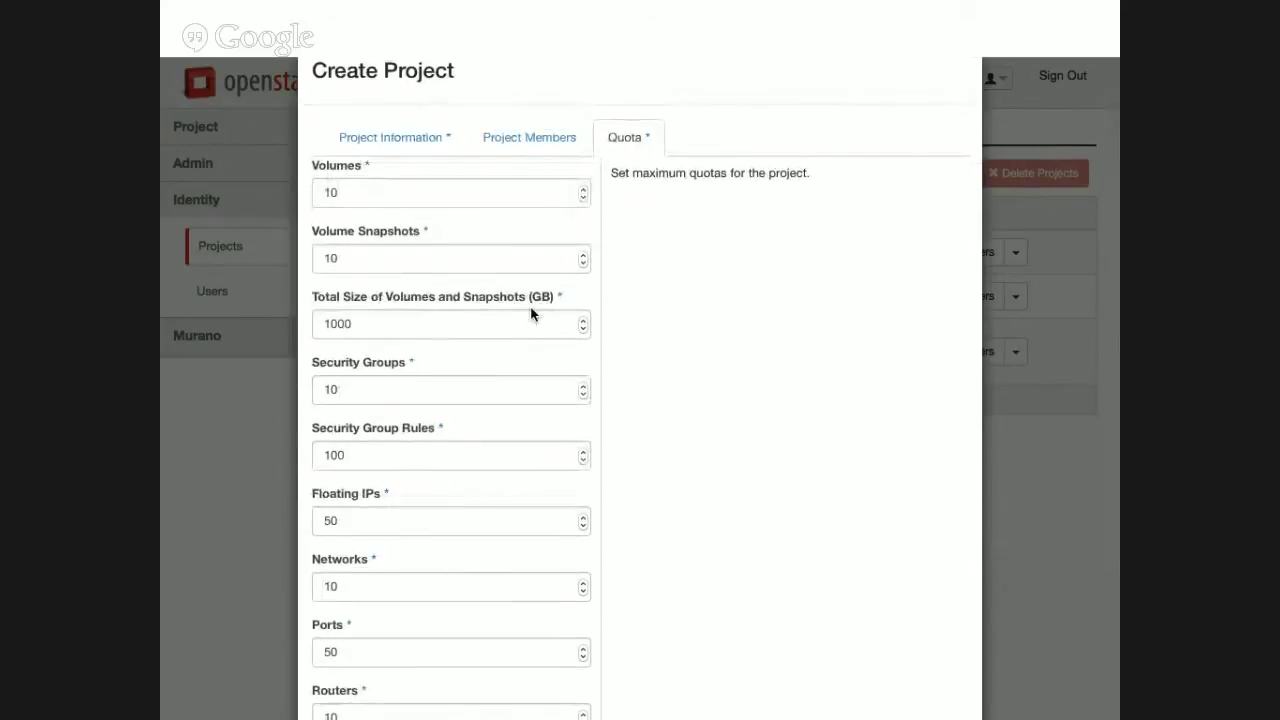
scroll(531, 300, "down", 2)
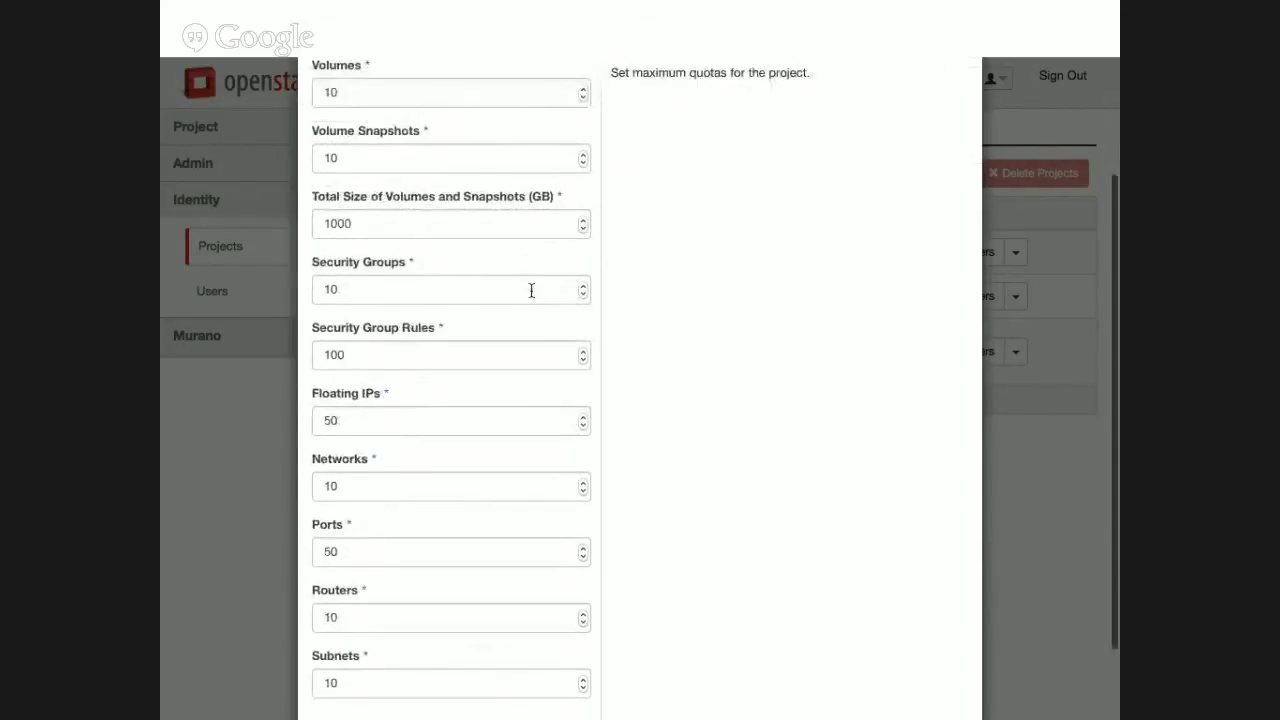
scroll(531, 290, "down", 2)
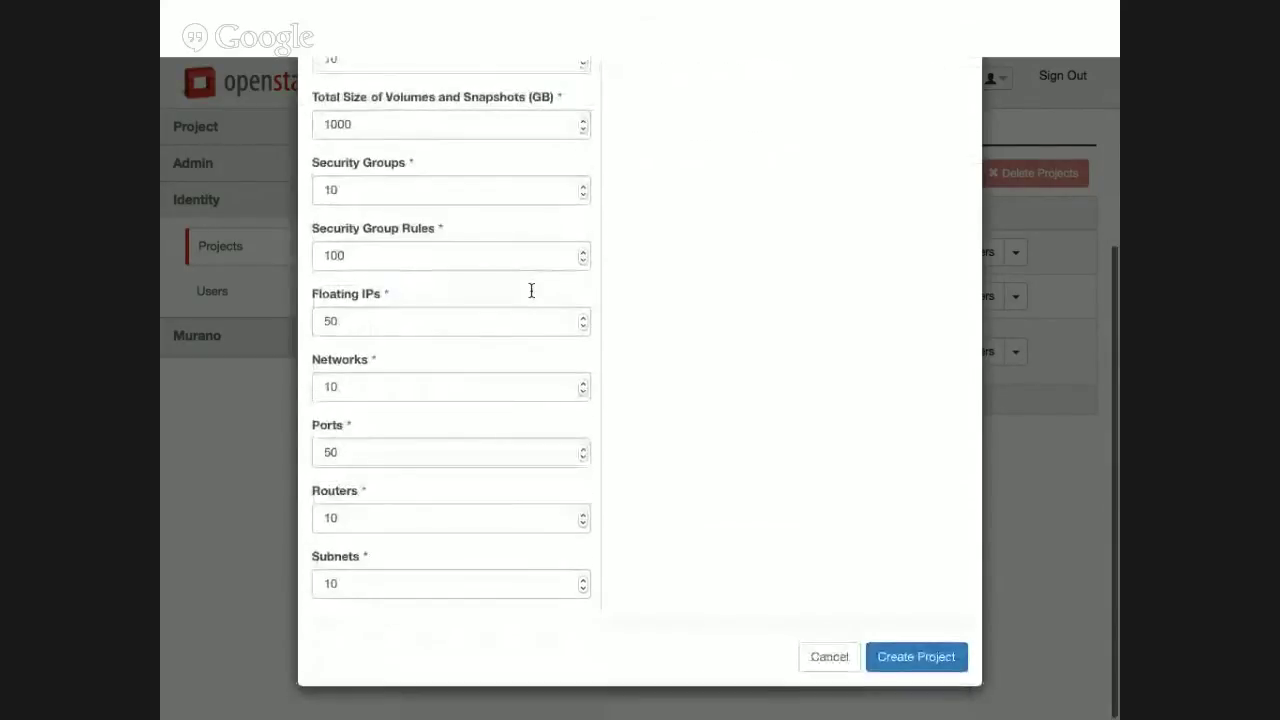
left_click(941, 663)
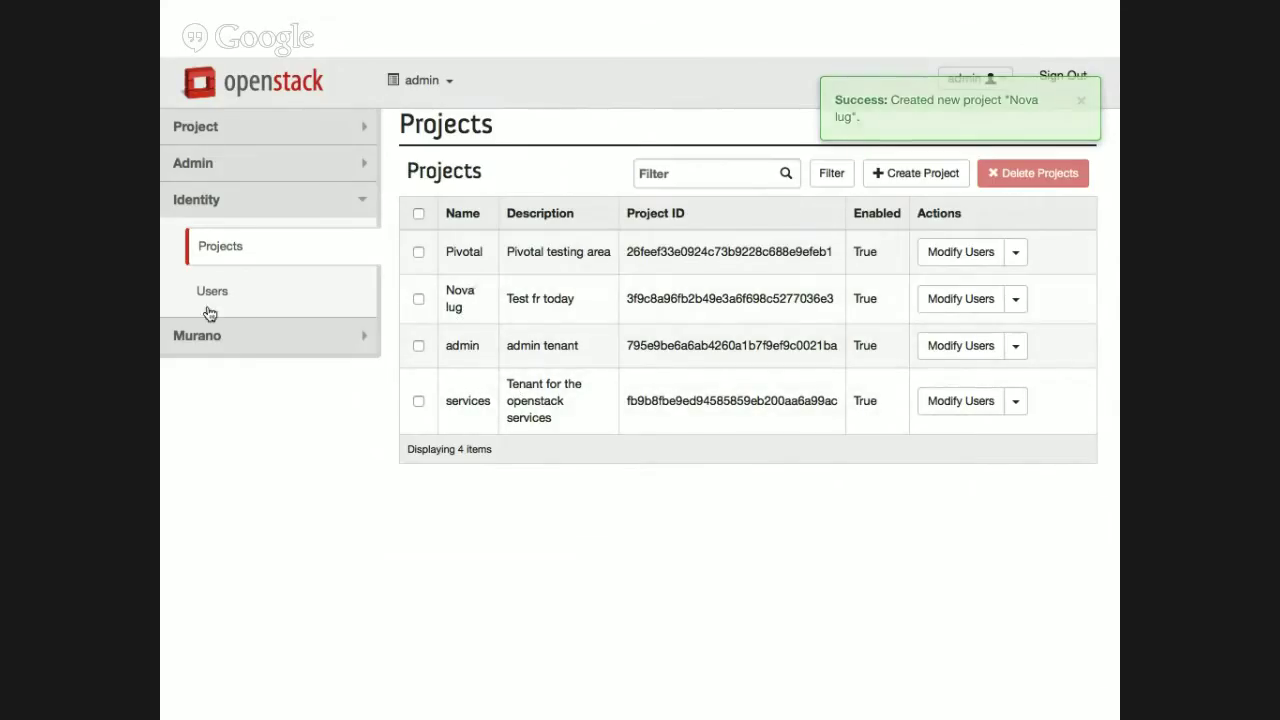
Submit a new user novalug with an e-mail, password and Nova lug as primary project.
left_click(215, 300)
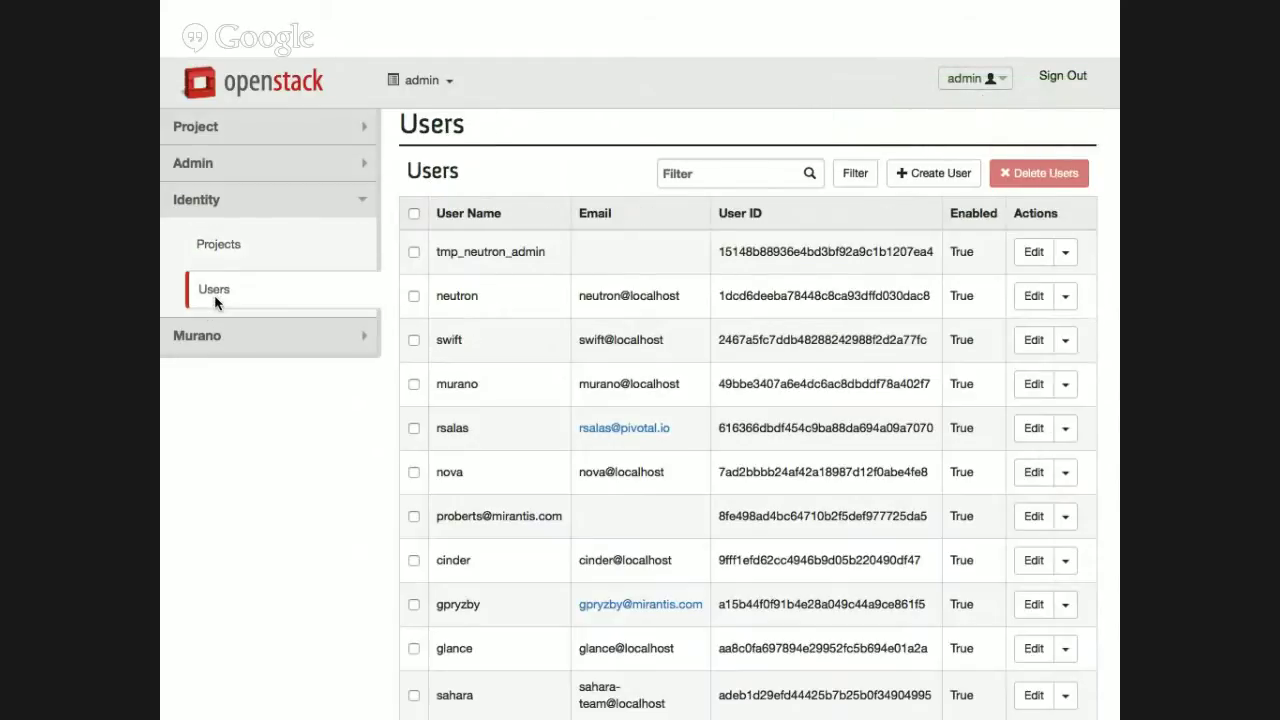
left_click(940, 173)
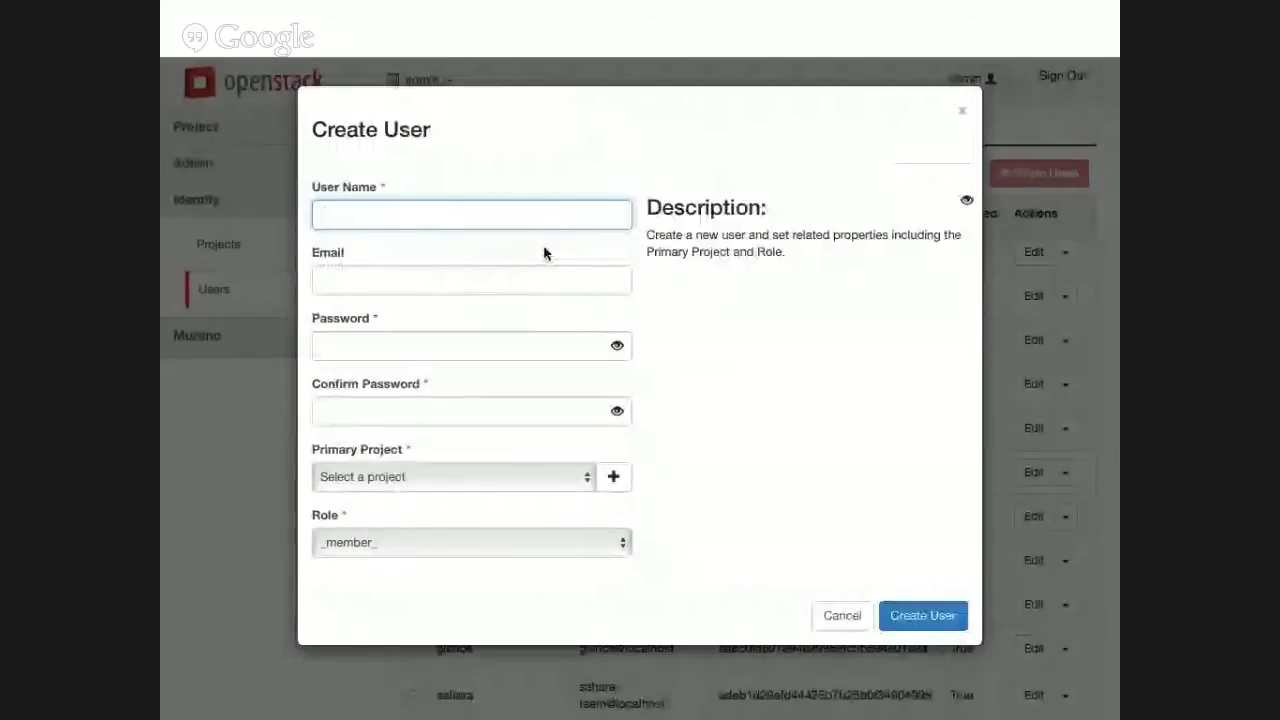
type("novalug")
key("Tab")
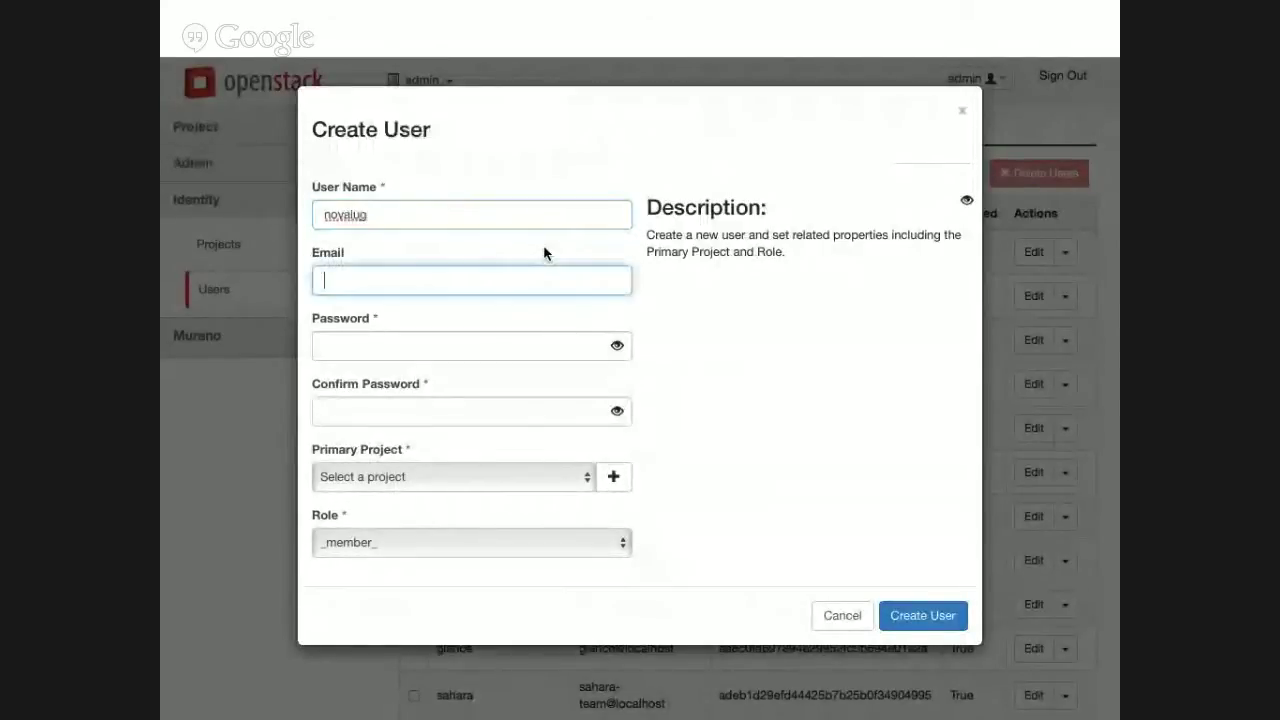
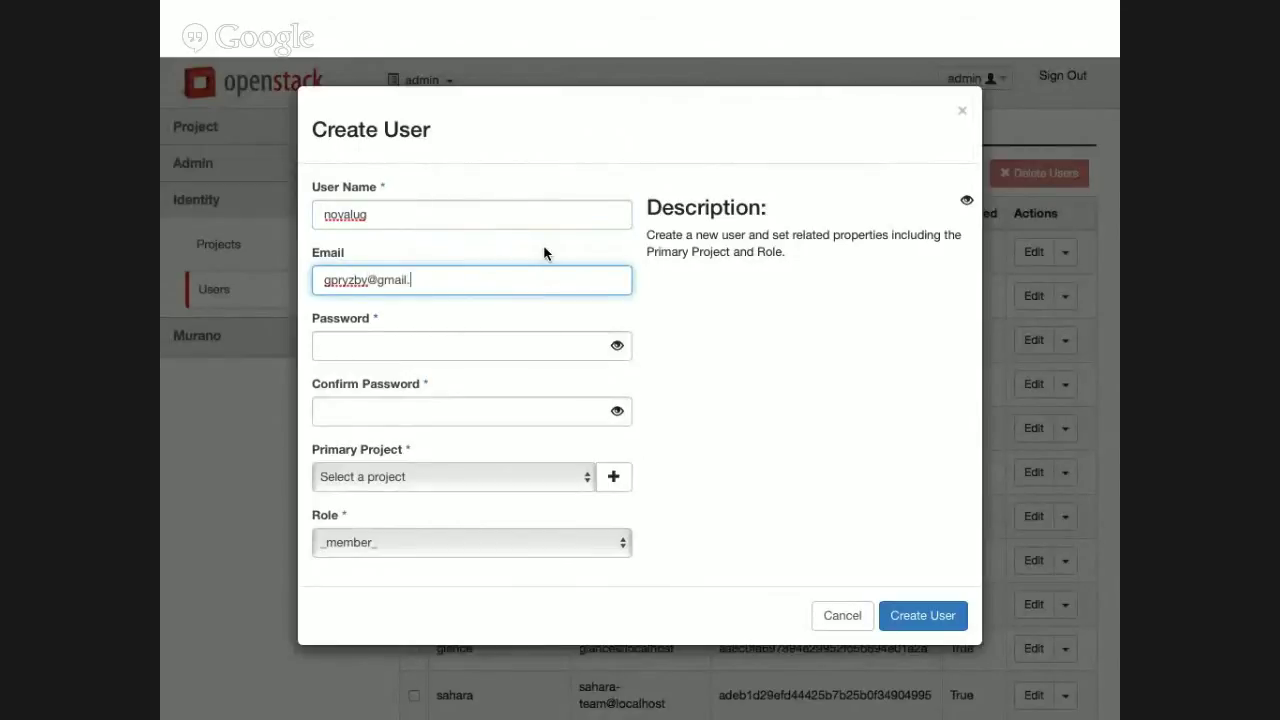
key("Tab")
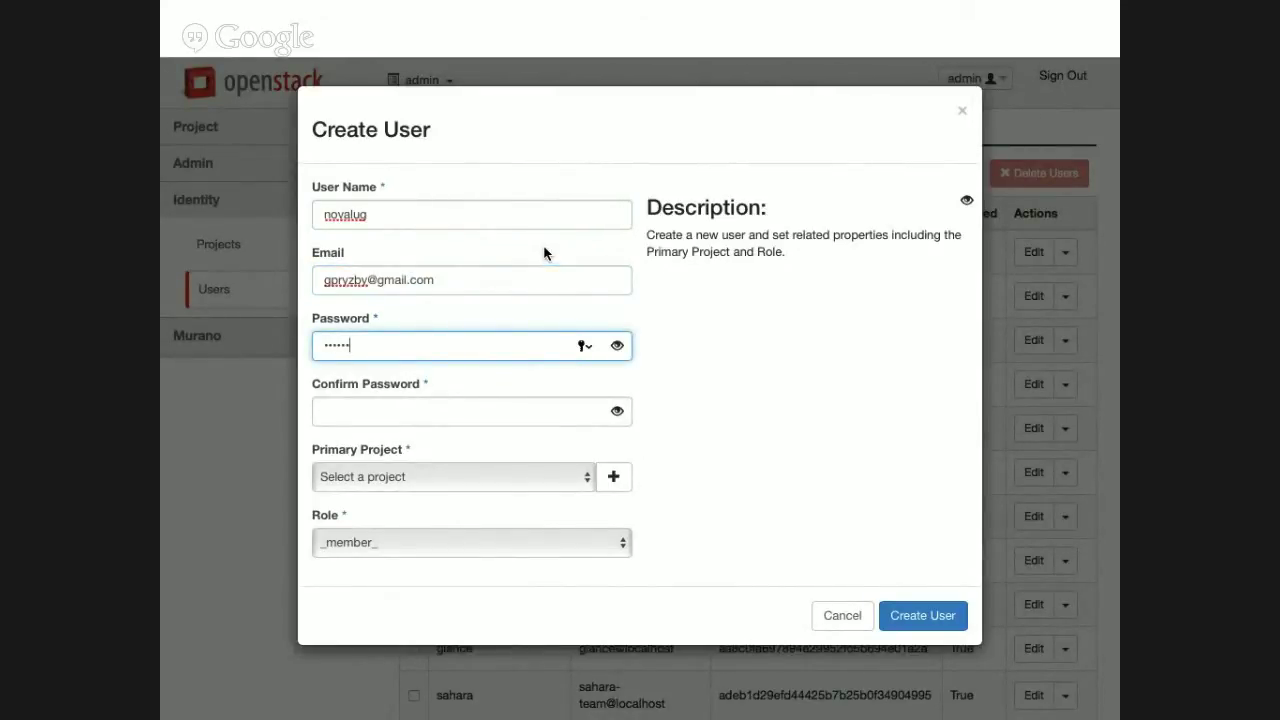
type("g")
key("Tab")
type("n")
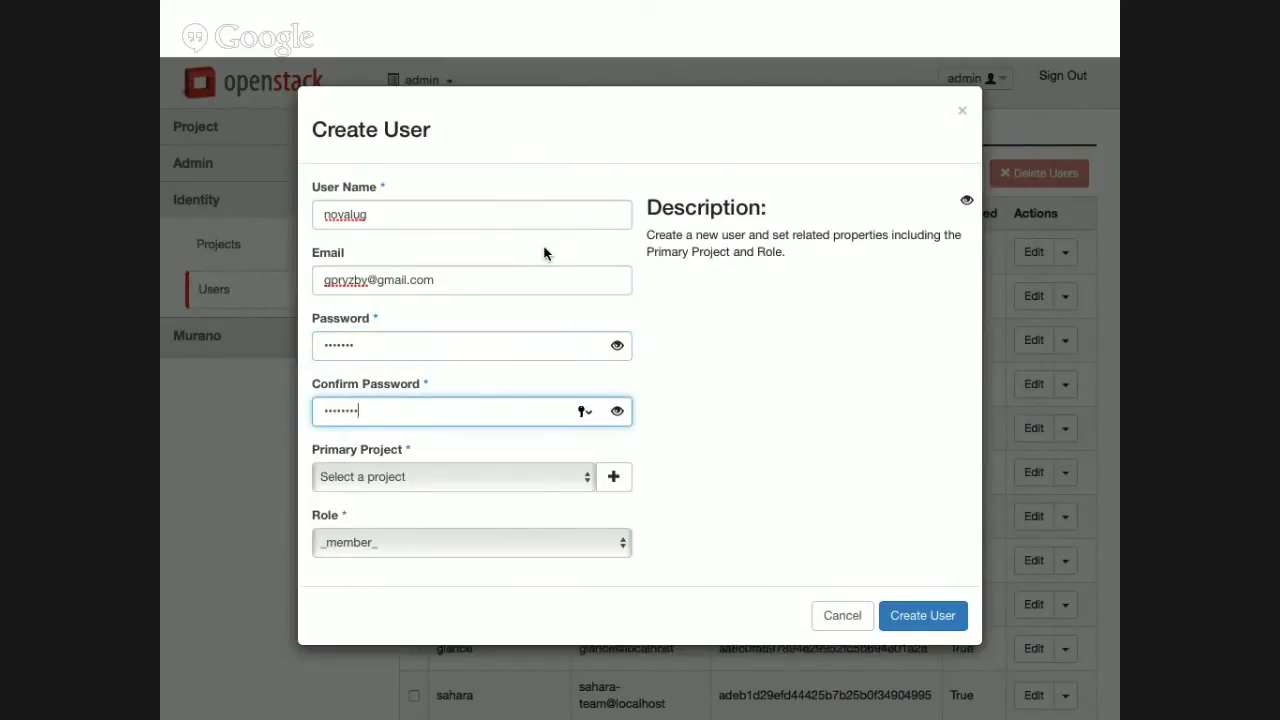
key("Tab")
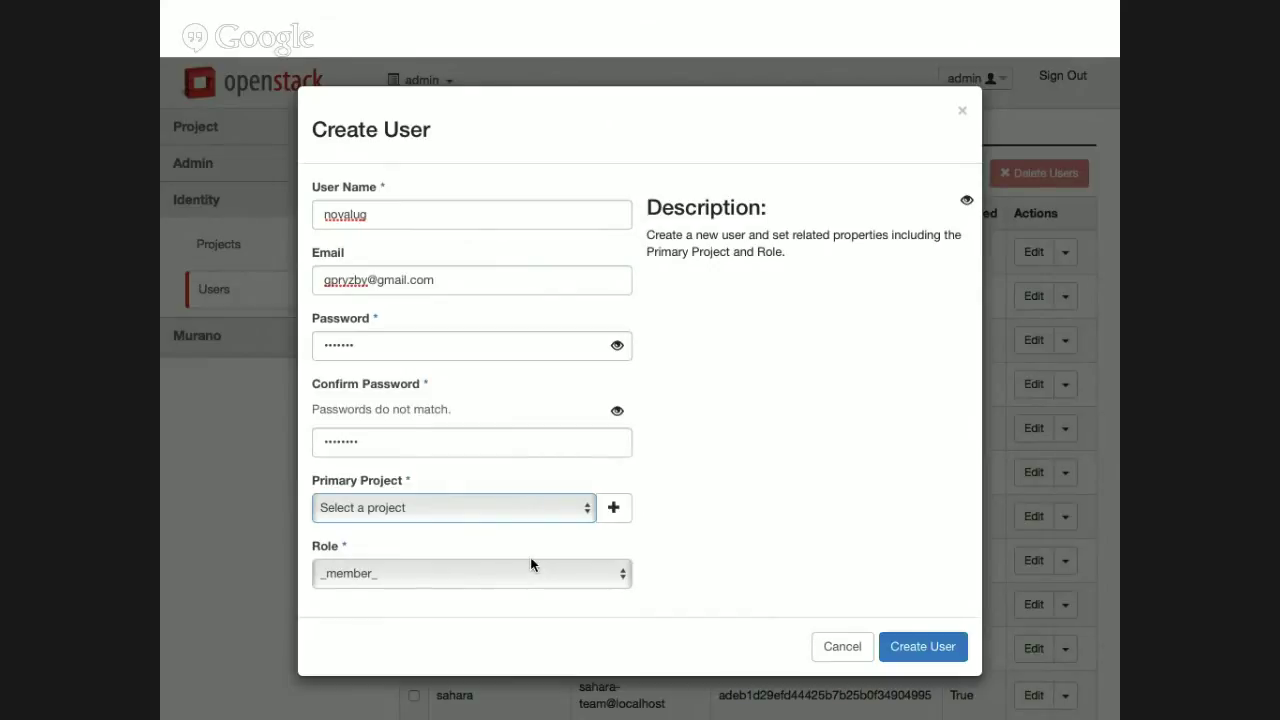
key("n")
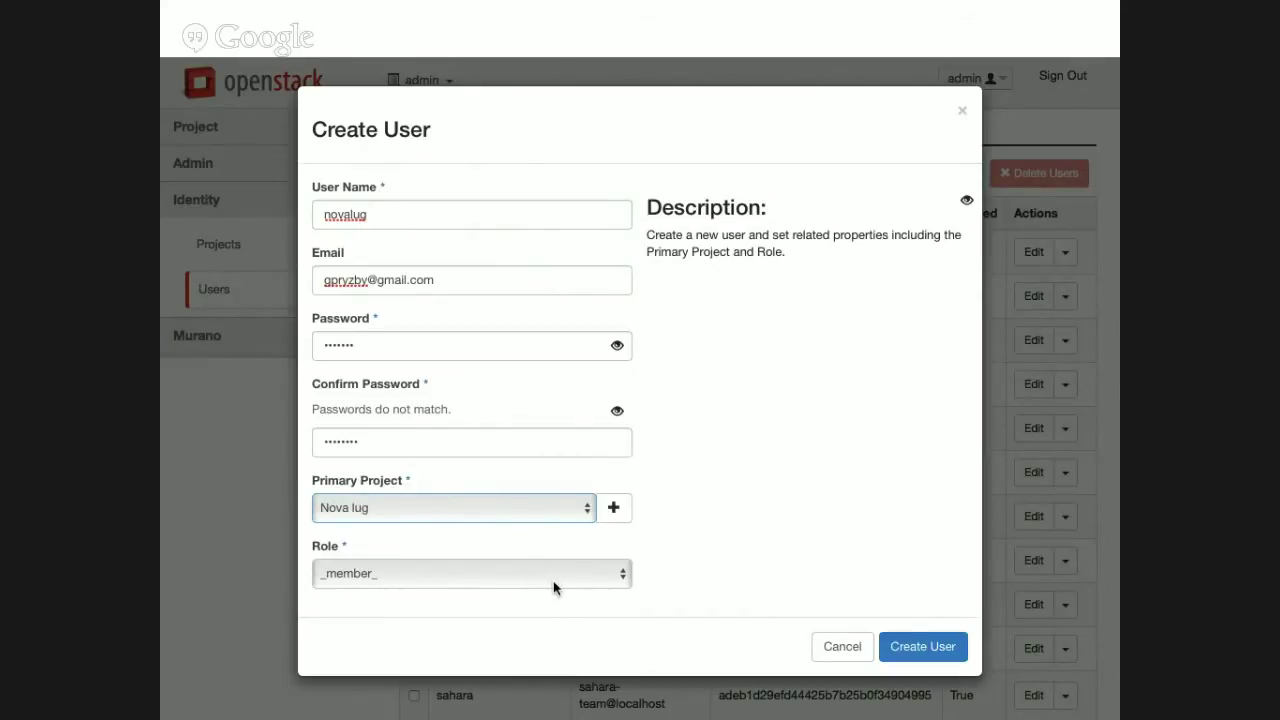
left_click(922, 647)
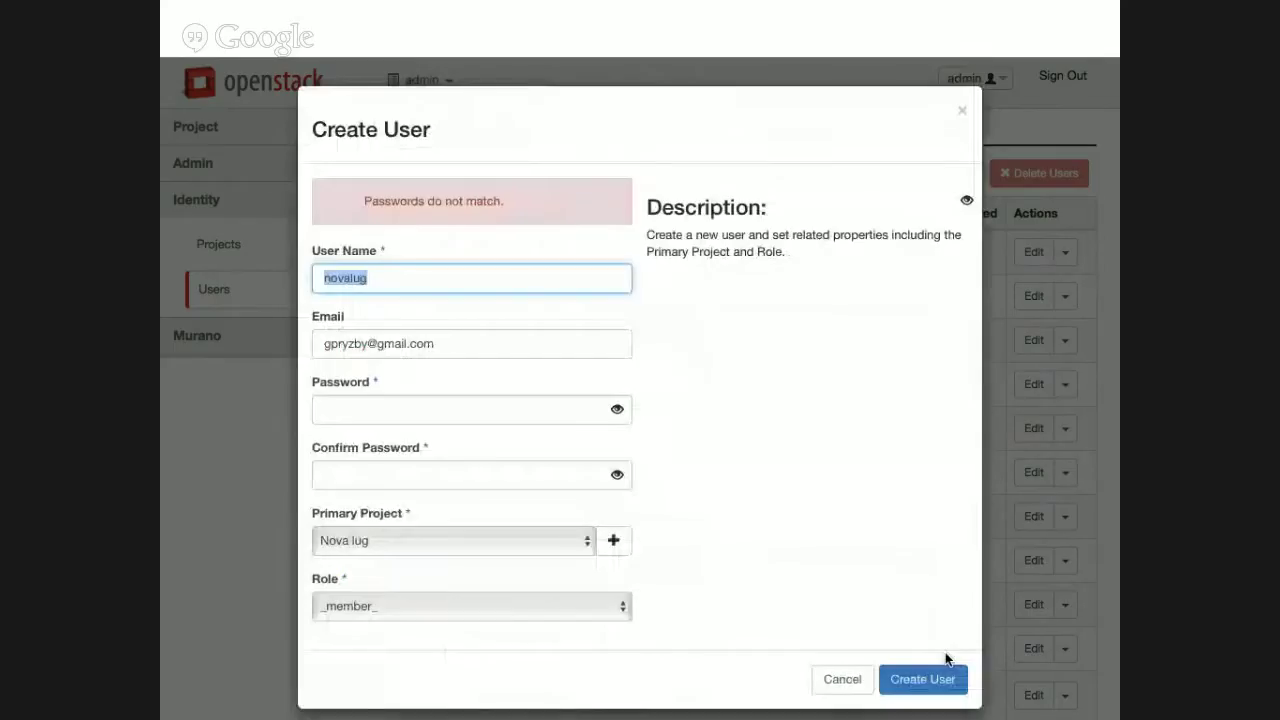
Re-enter a matching password and confirmation, then create the novalug user.
left_click(480, 414)
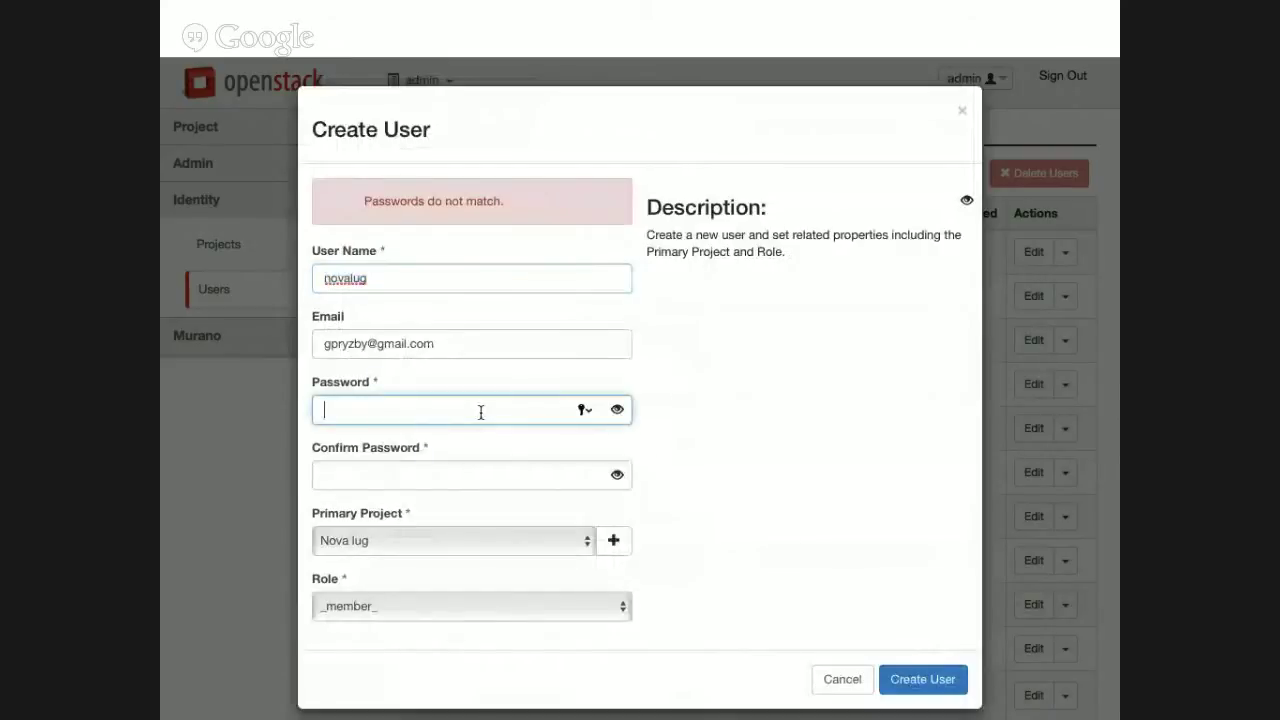
type("••••")
key("Tab")
type("•••••••")
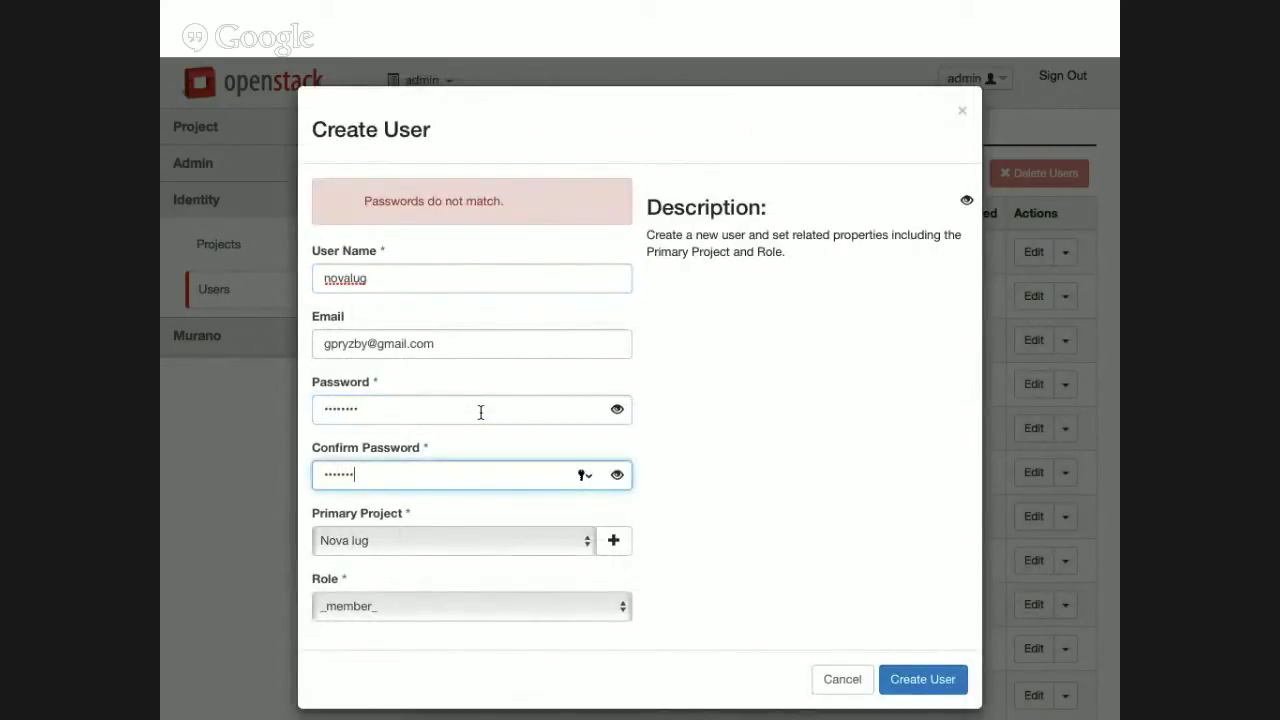
type("•")
left_click(706, 489)
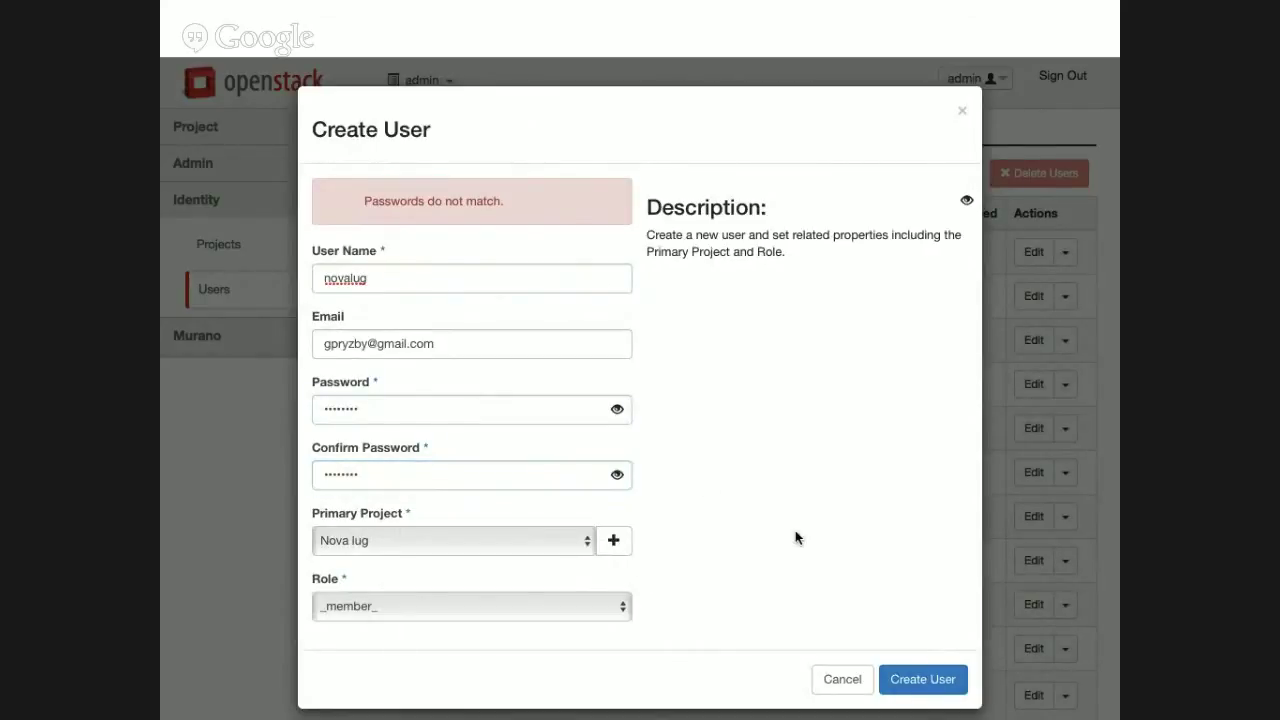
left_click(933, 685)
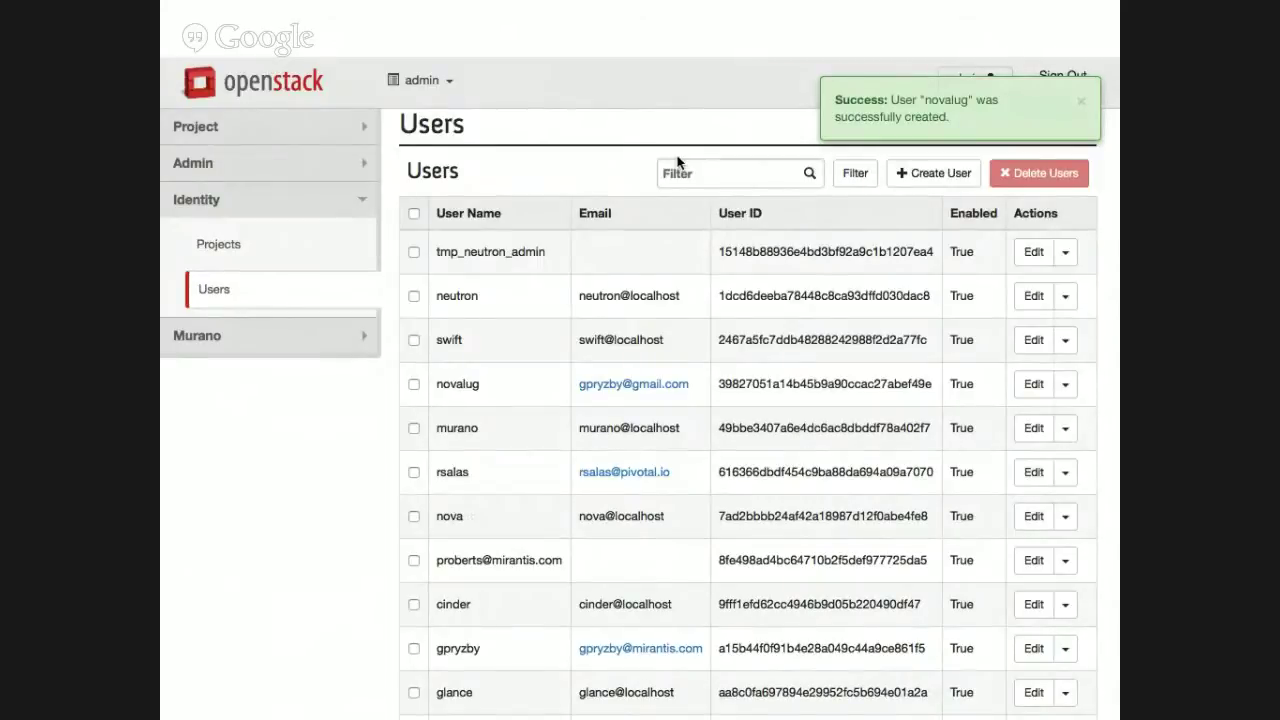
Sign out of admin and attempt to log in as novalug with its password.
left_click(1062, 78)
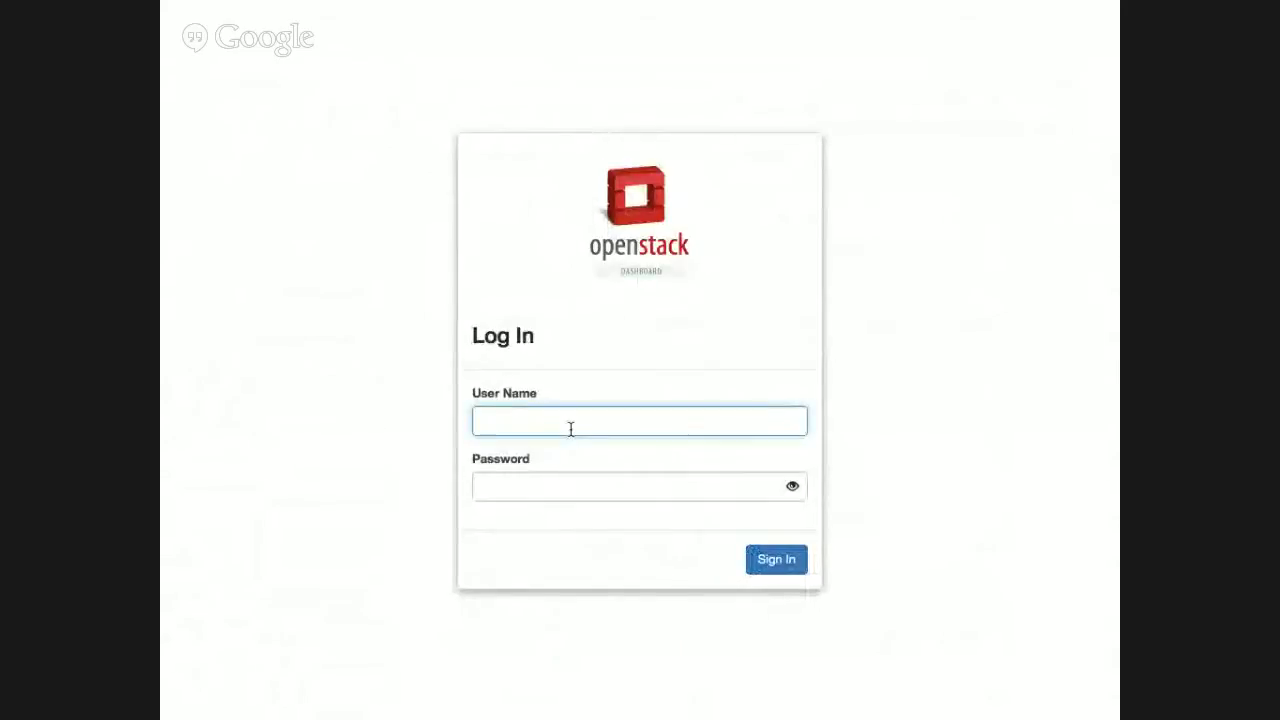
type("novalu")
key("Tab")
type("••••••••")
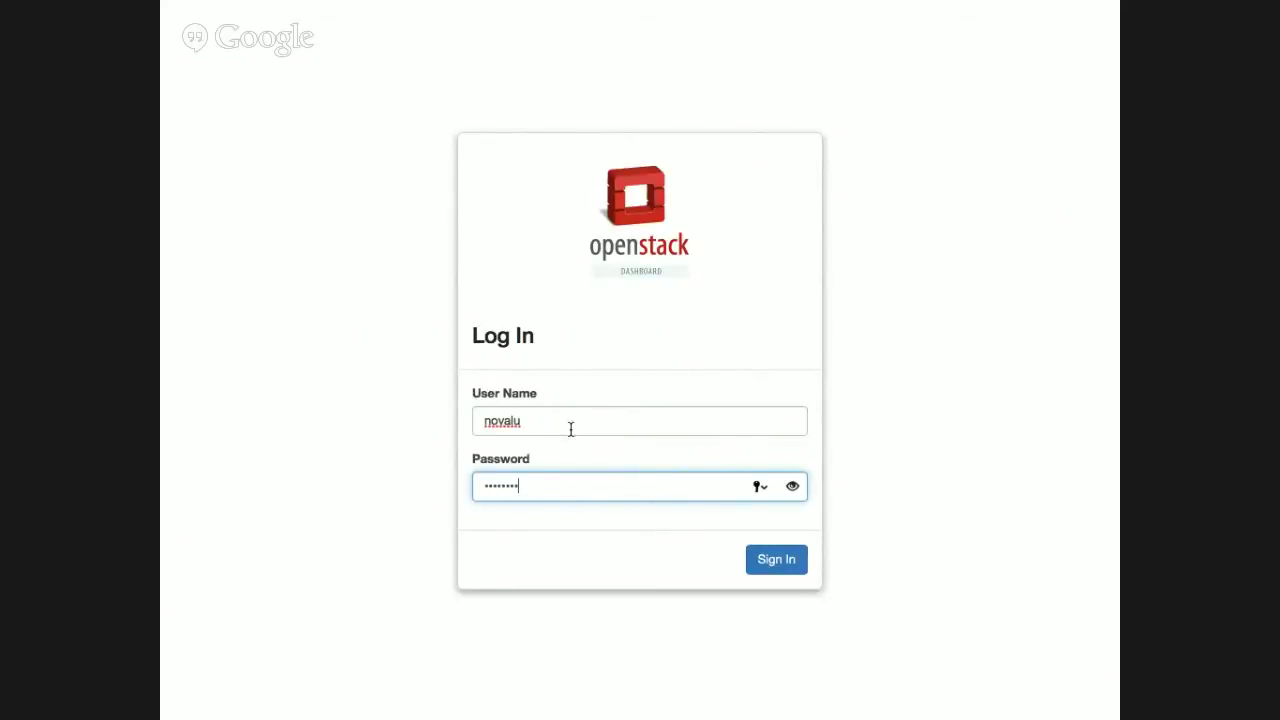
left_click(538, 420)
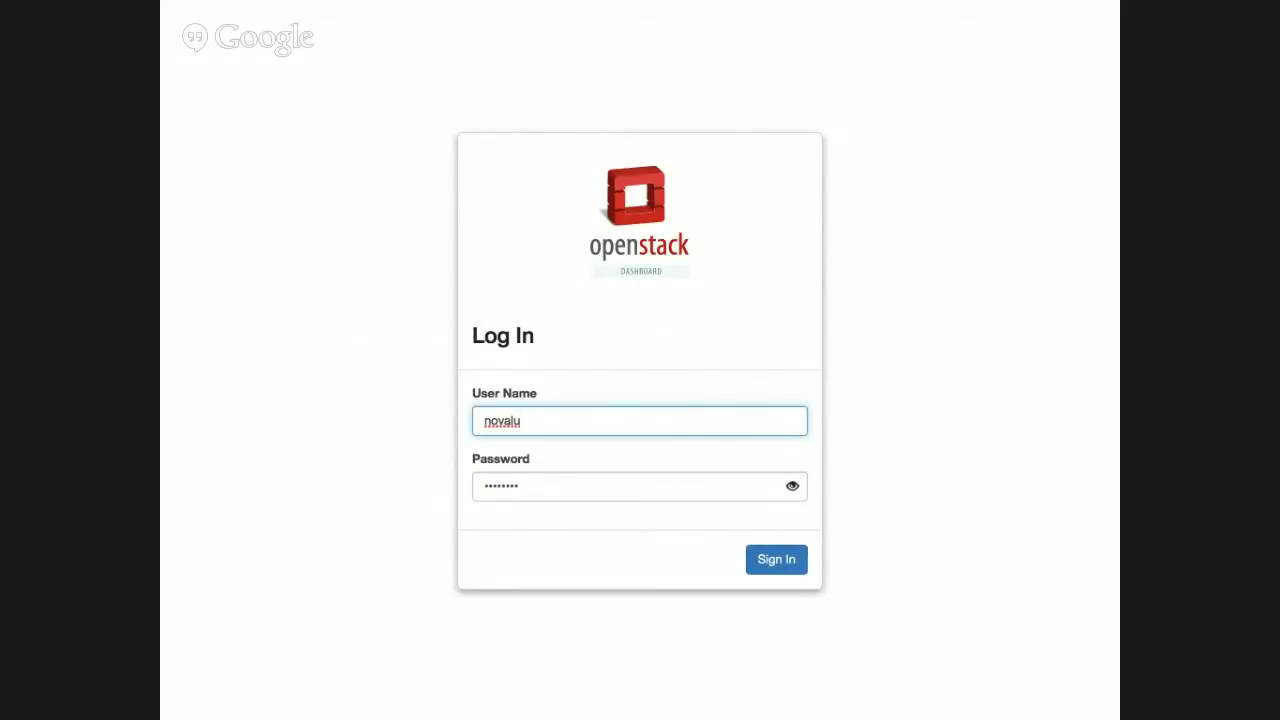
type("g")
left_click(777, 563)
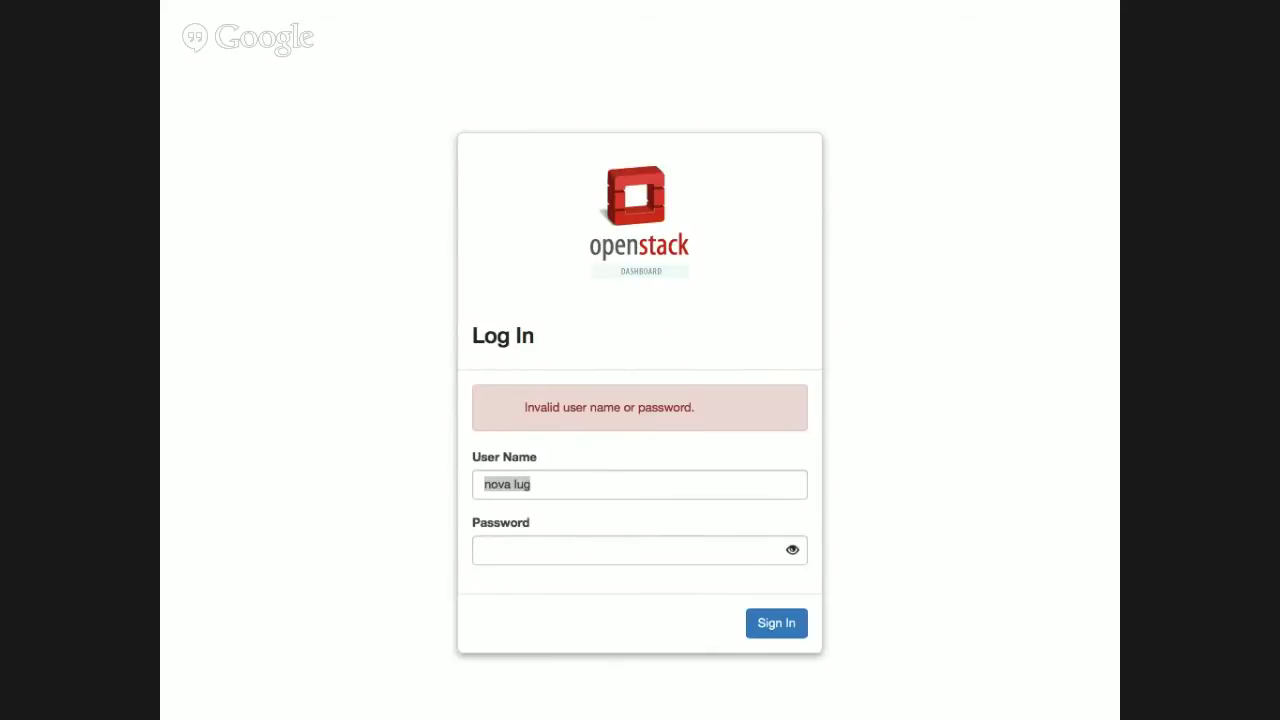
Remove the stray space from the user name and re-enter the password.
left_click(517, 490)
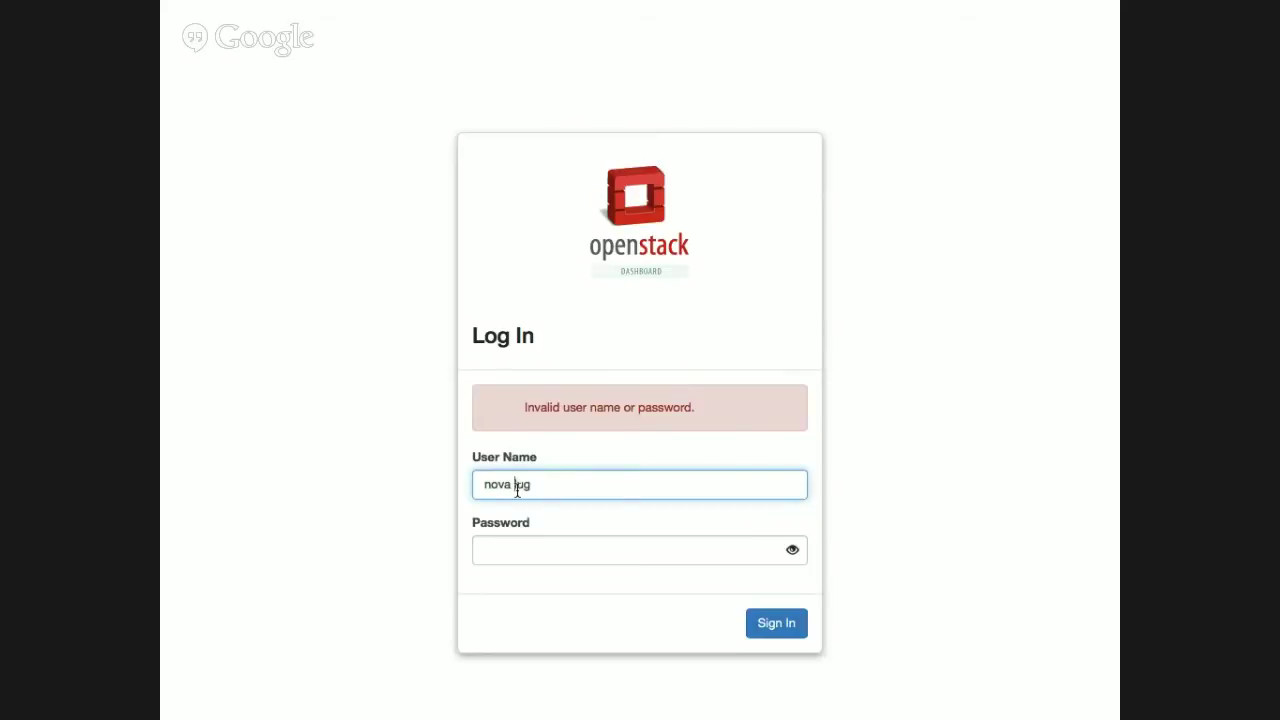
key("BackSpace")
left_click(510, 552)
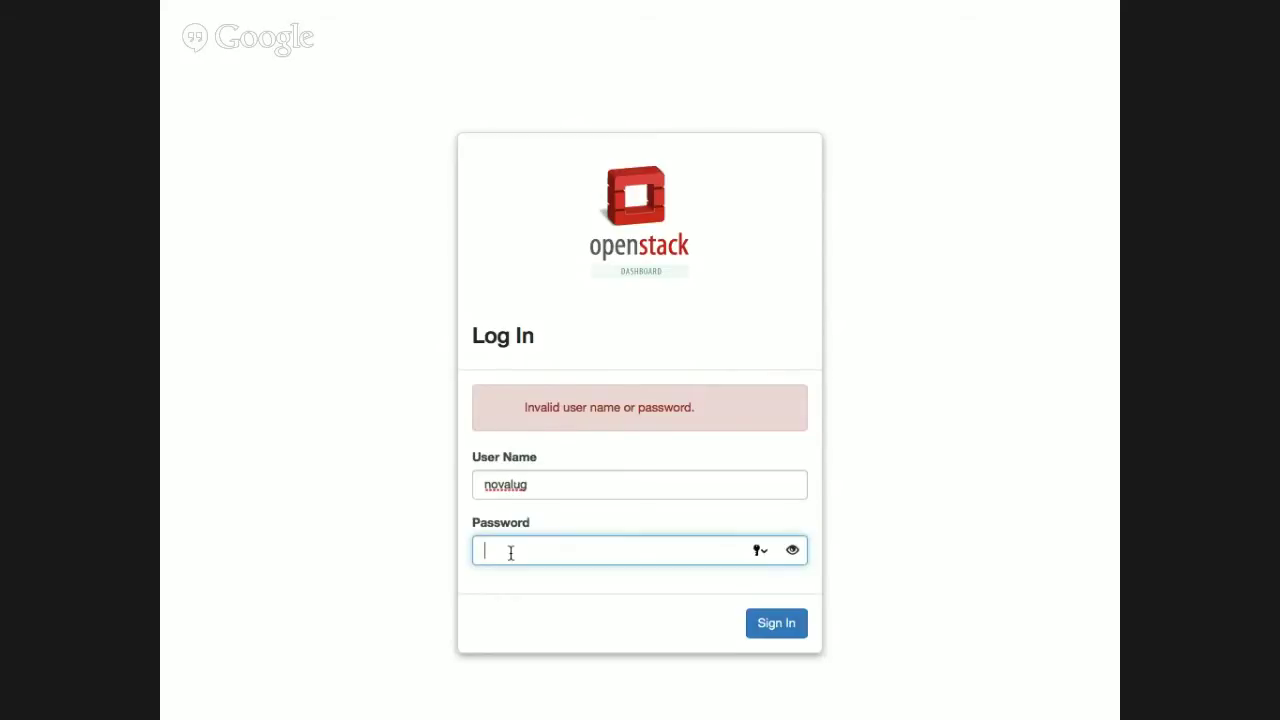
type("•••••••")
Sign in as novalug and navigate Project > Compute to the Instances and Images pages.
left_click(794, 624)
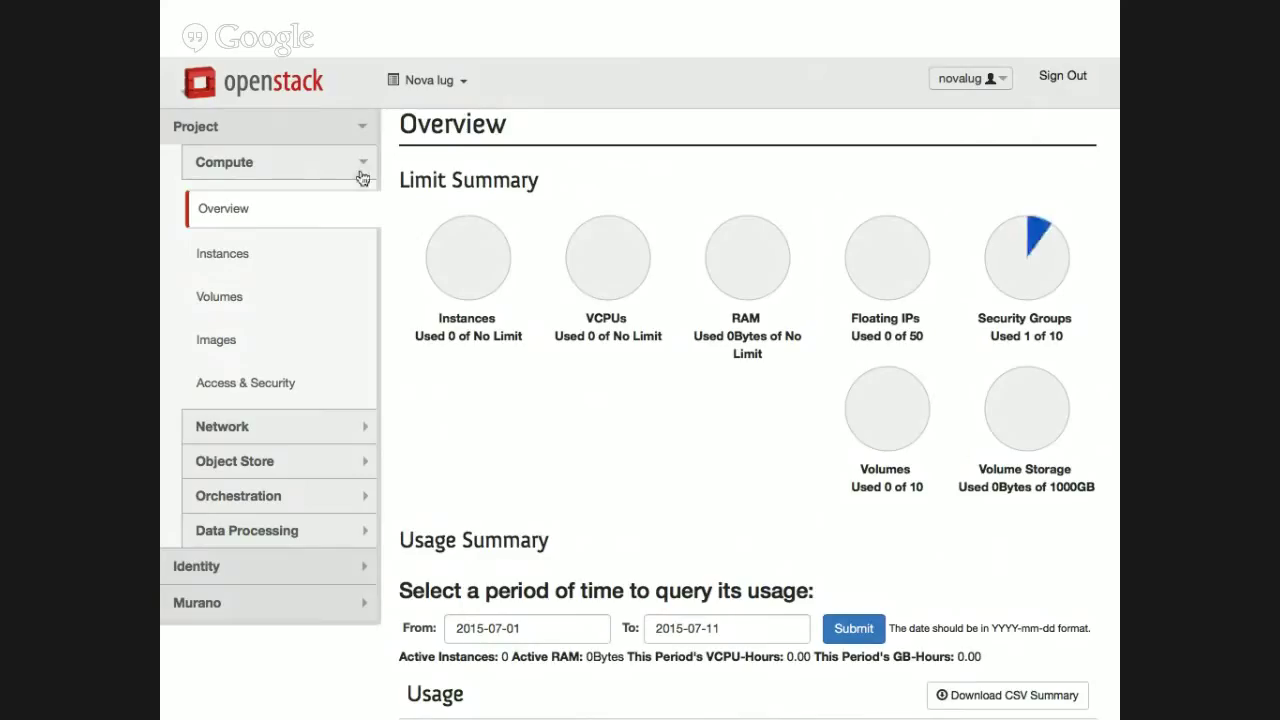
left_click(214, 572)
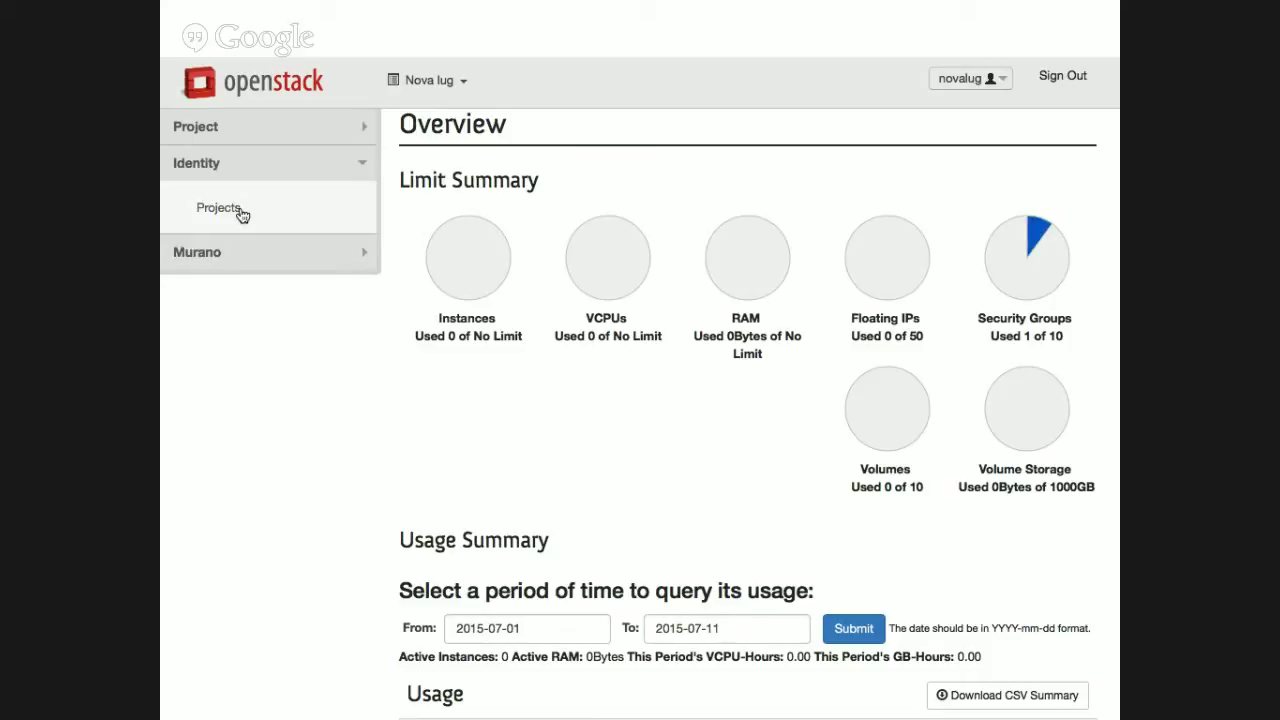
left_click(200, 130)
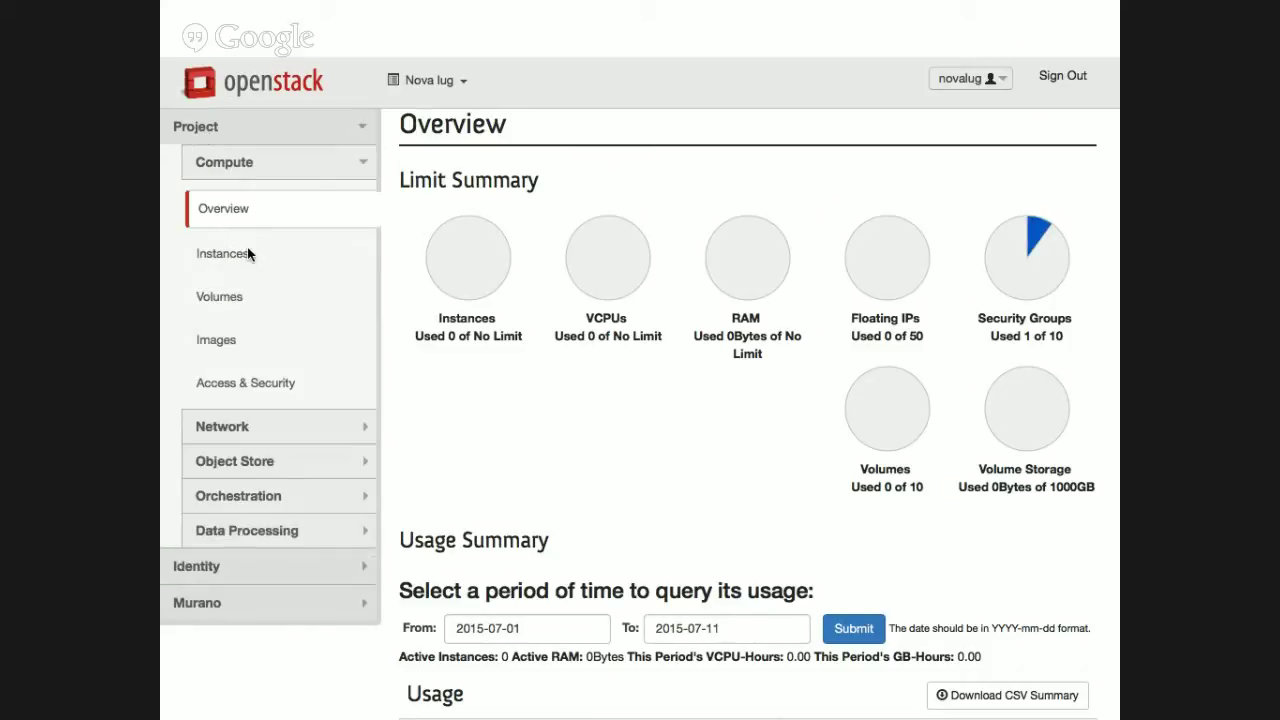
left_click(248, 255)
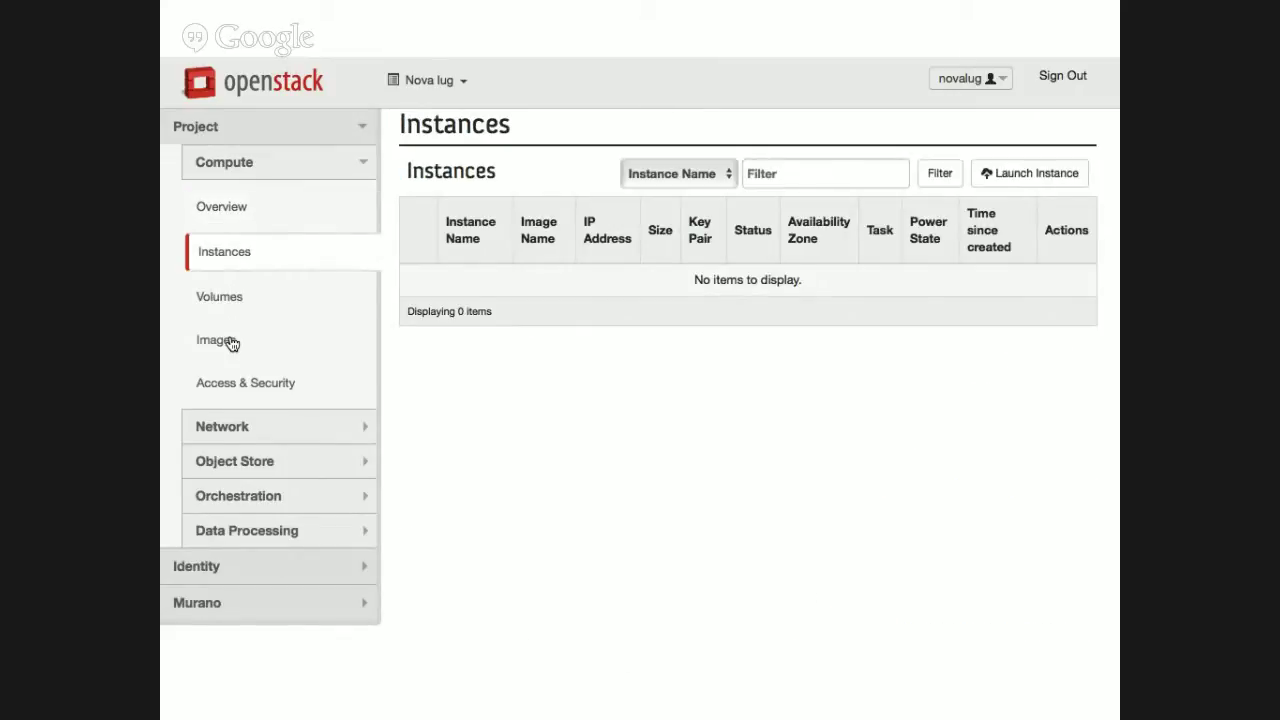
left_click(230, 343)
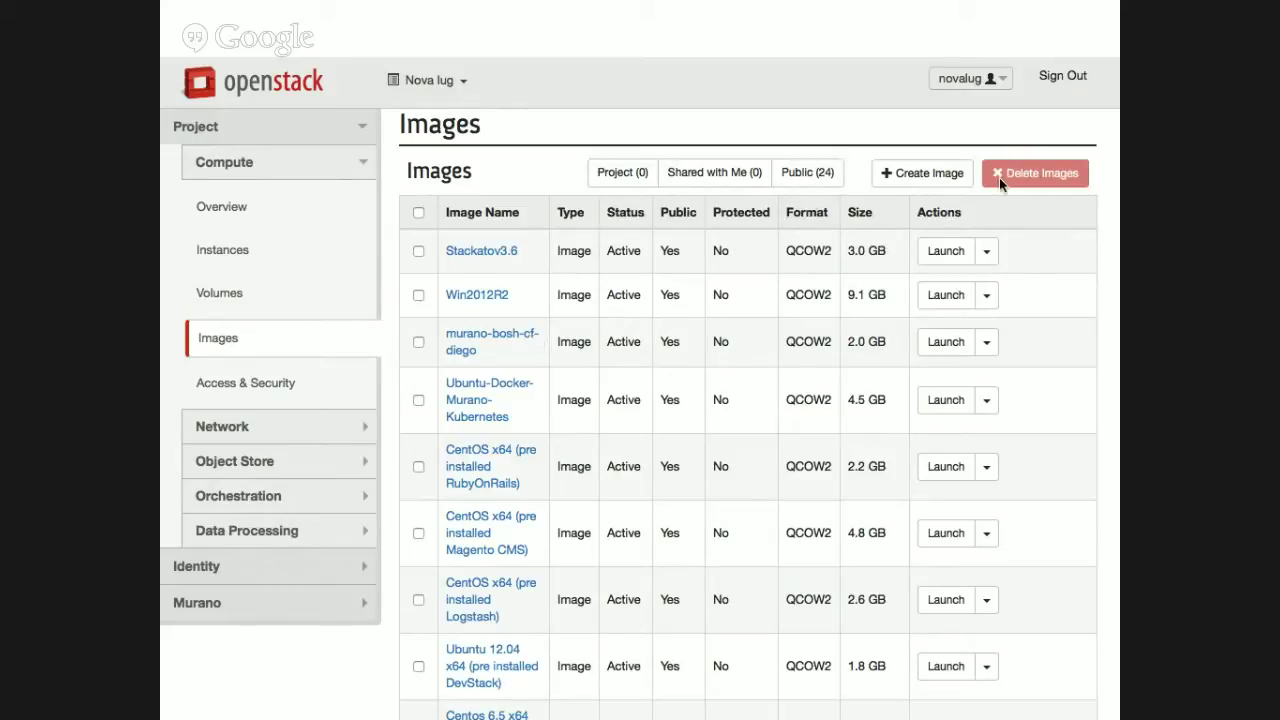
Start image 'novalugg' with local file ugjp-ma.qcow2 as its source.
left_click(937, 177)
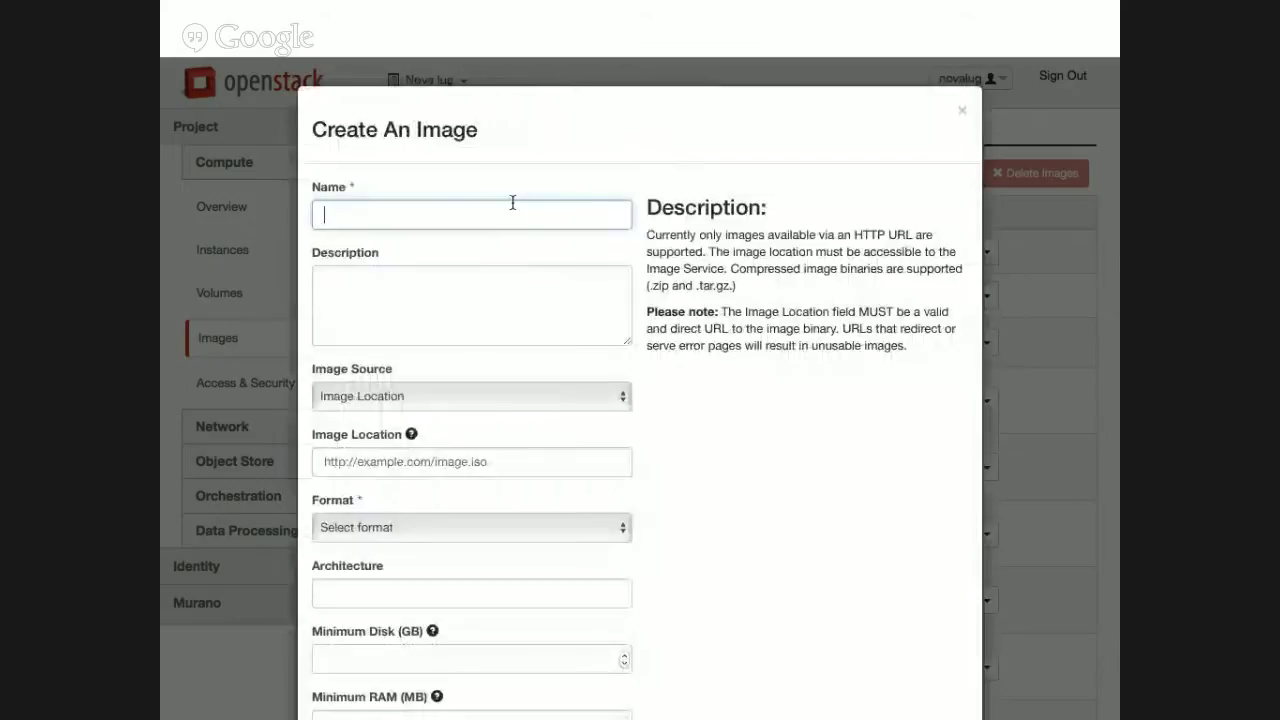
type("novalugg")
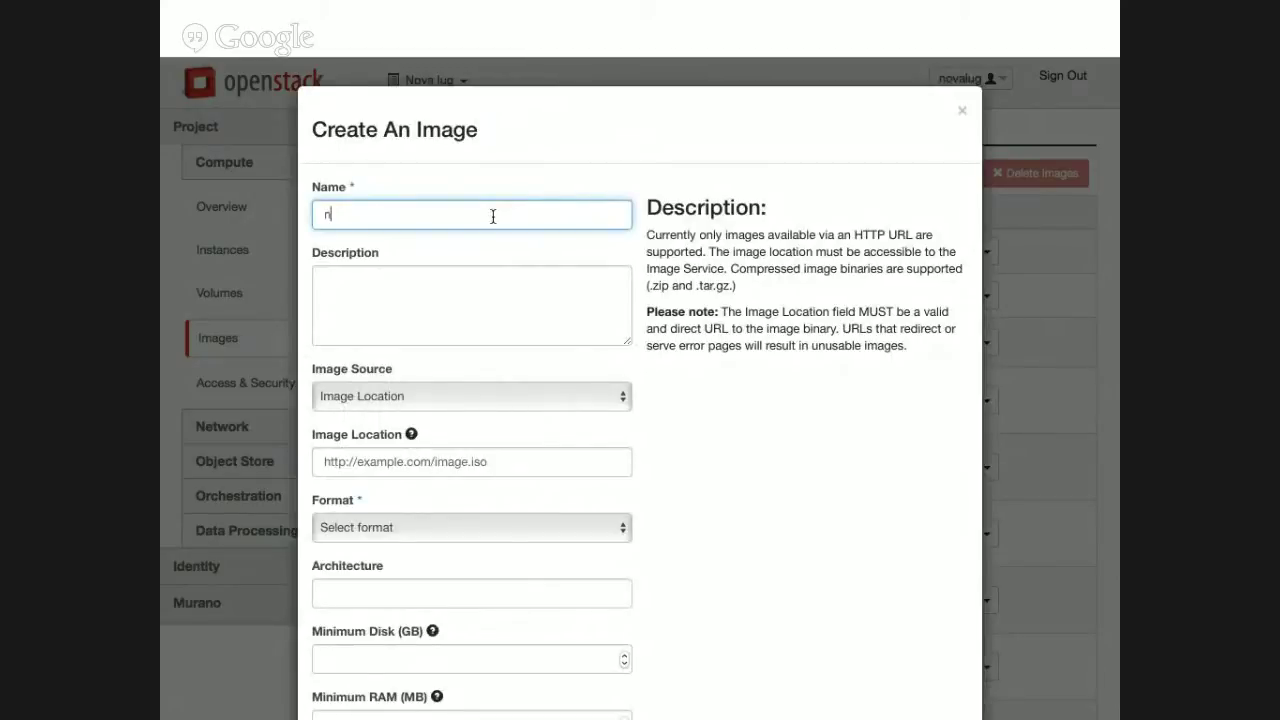
left_click(494, 295)
left_click(492, 399)
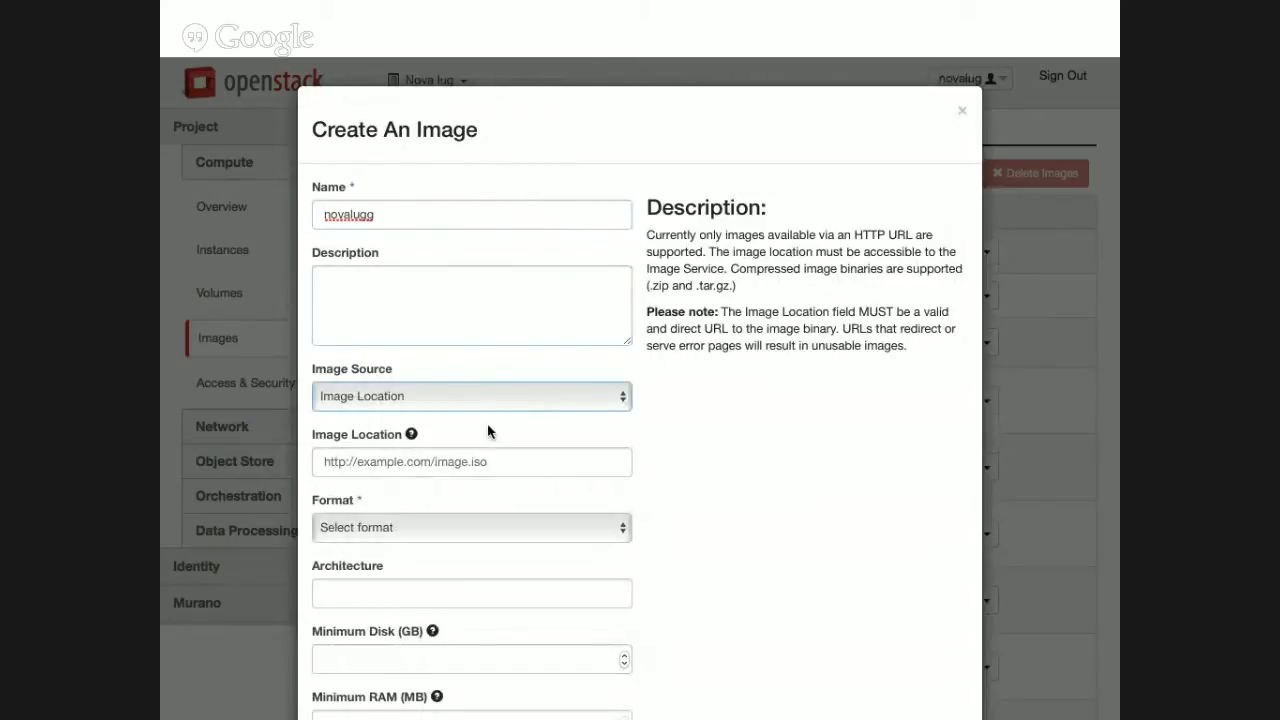
left_click(494, 435)
left_click(345, 459)
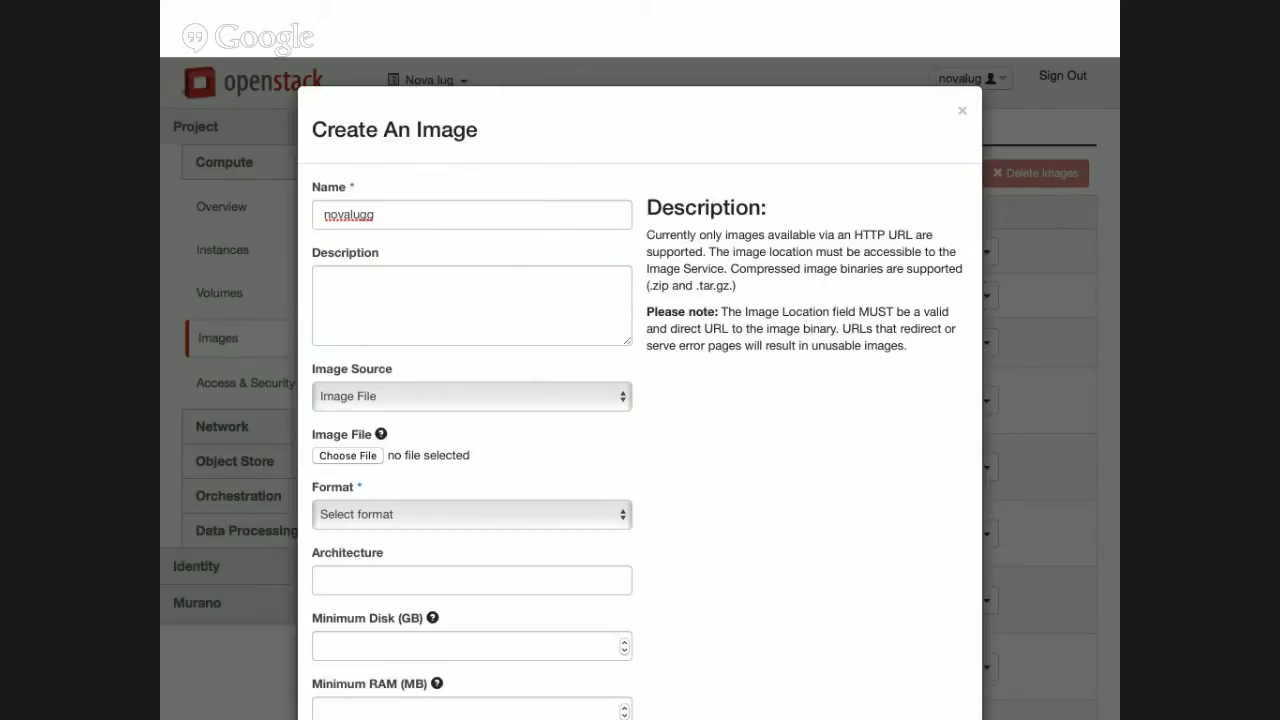
left_click(942, 515)
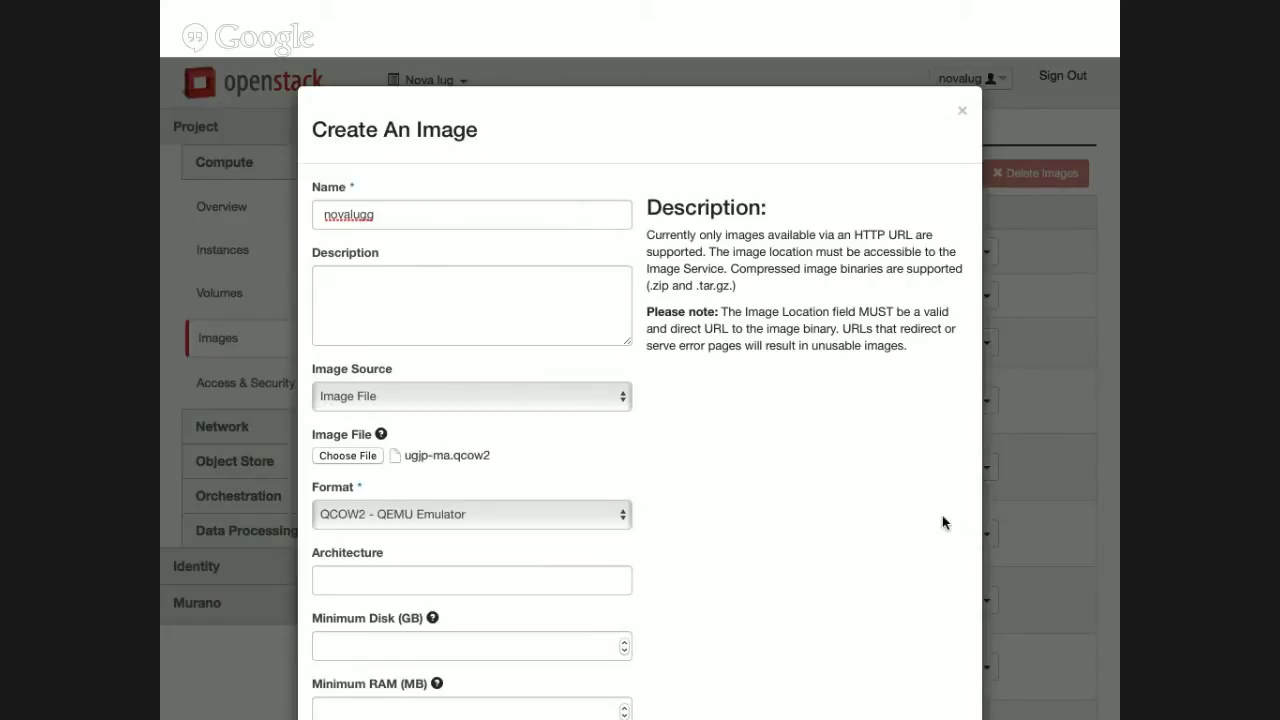
Keep the QCOW2 - QEMU Emulator format and submit the image for upload.
scroll(850, 470, "down", 3)
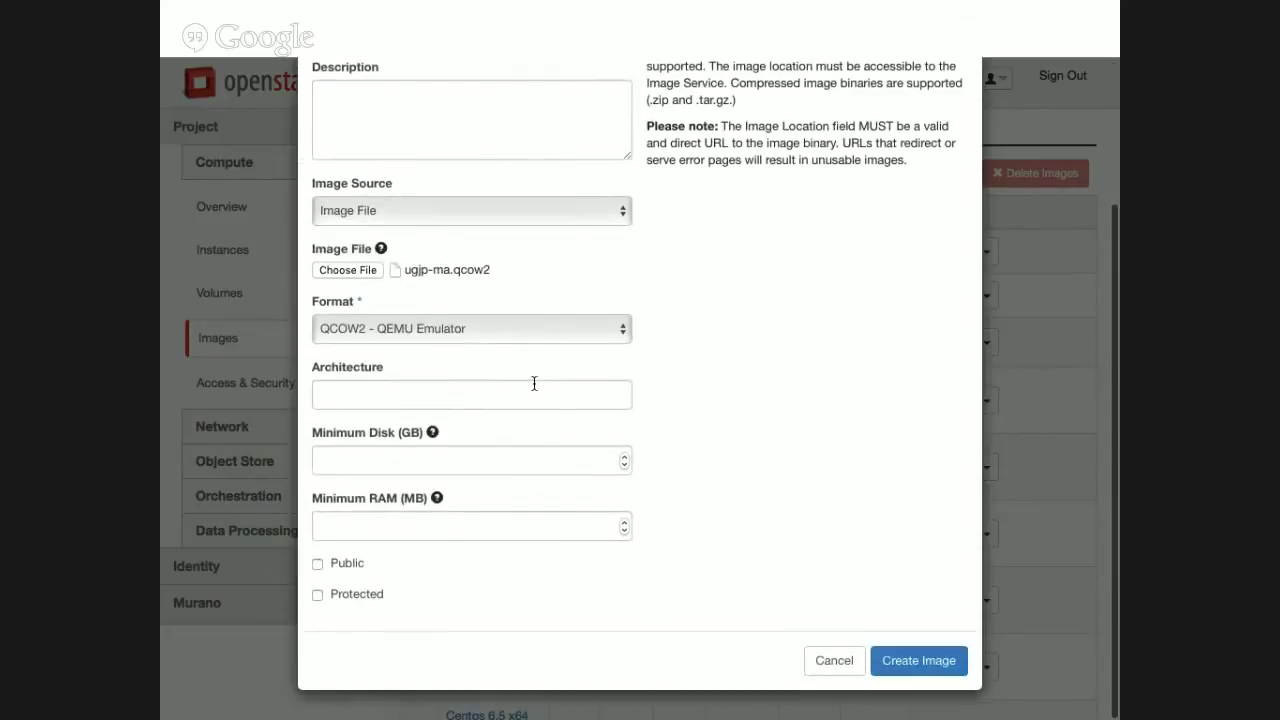
left_click(435, 338)
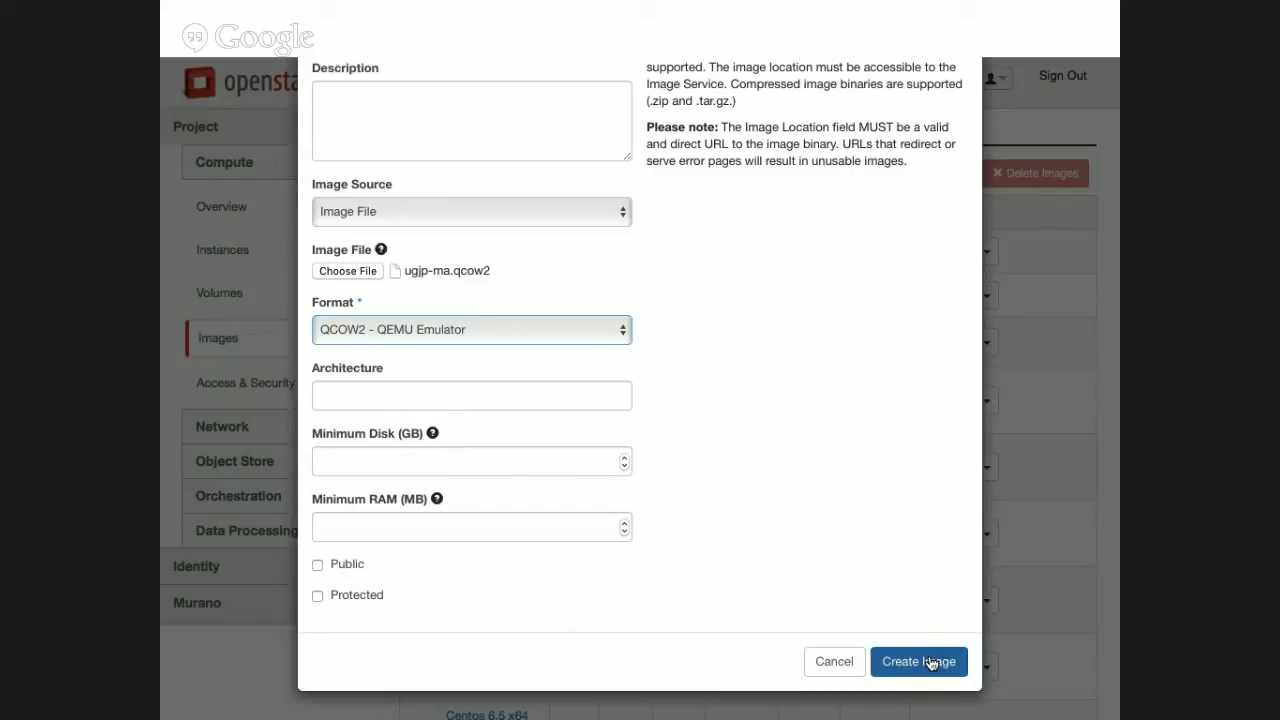
left_click(931, 663)
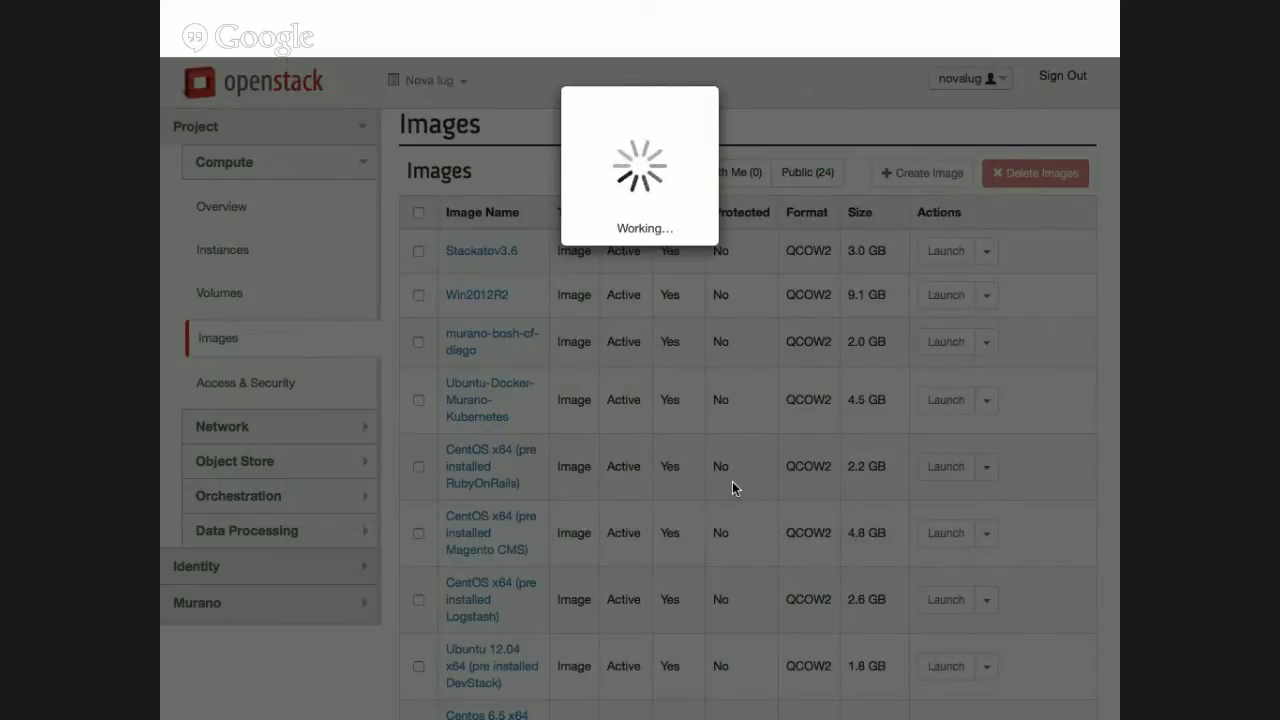